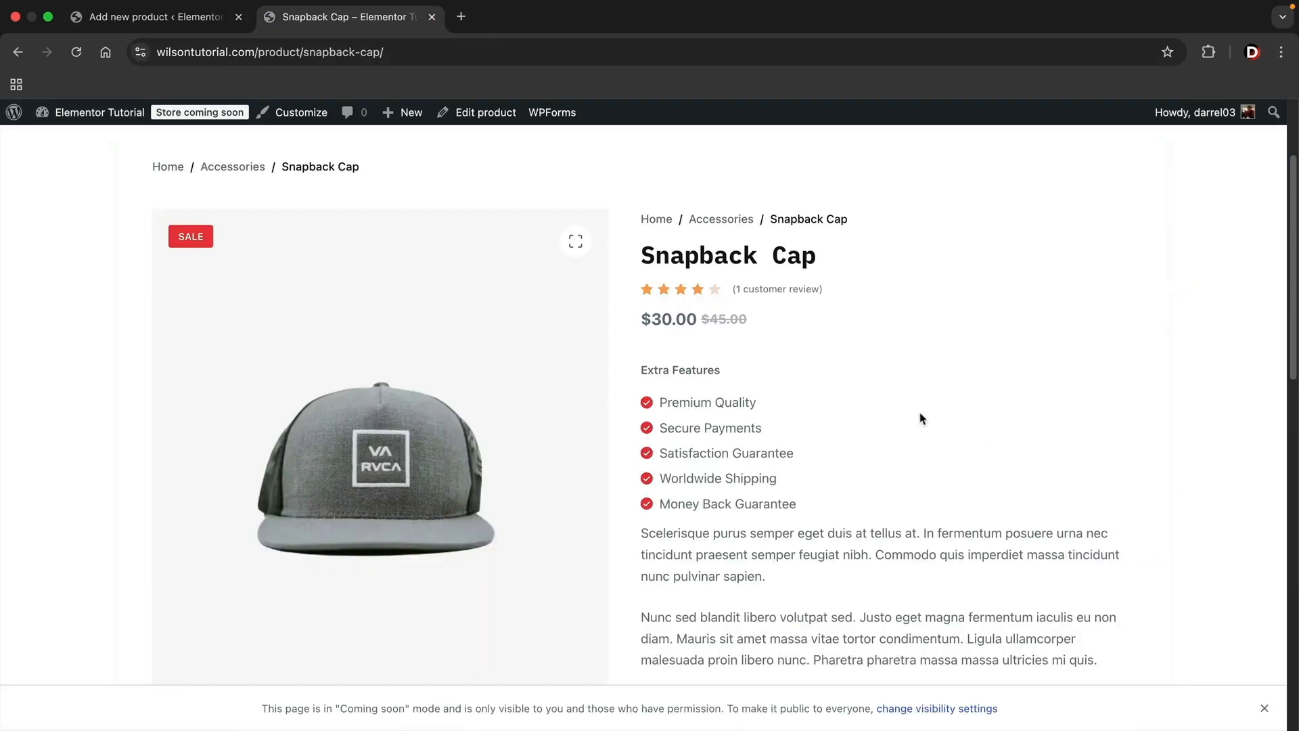
# Review the short description beside the Snapback Cap photo and the full description further down the product page
pyautogui.scroll(-2, 855, 444)
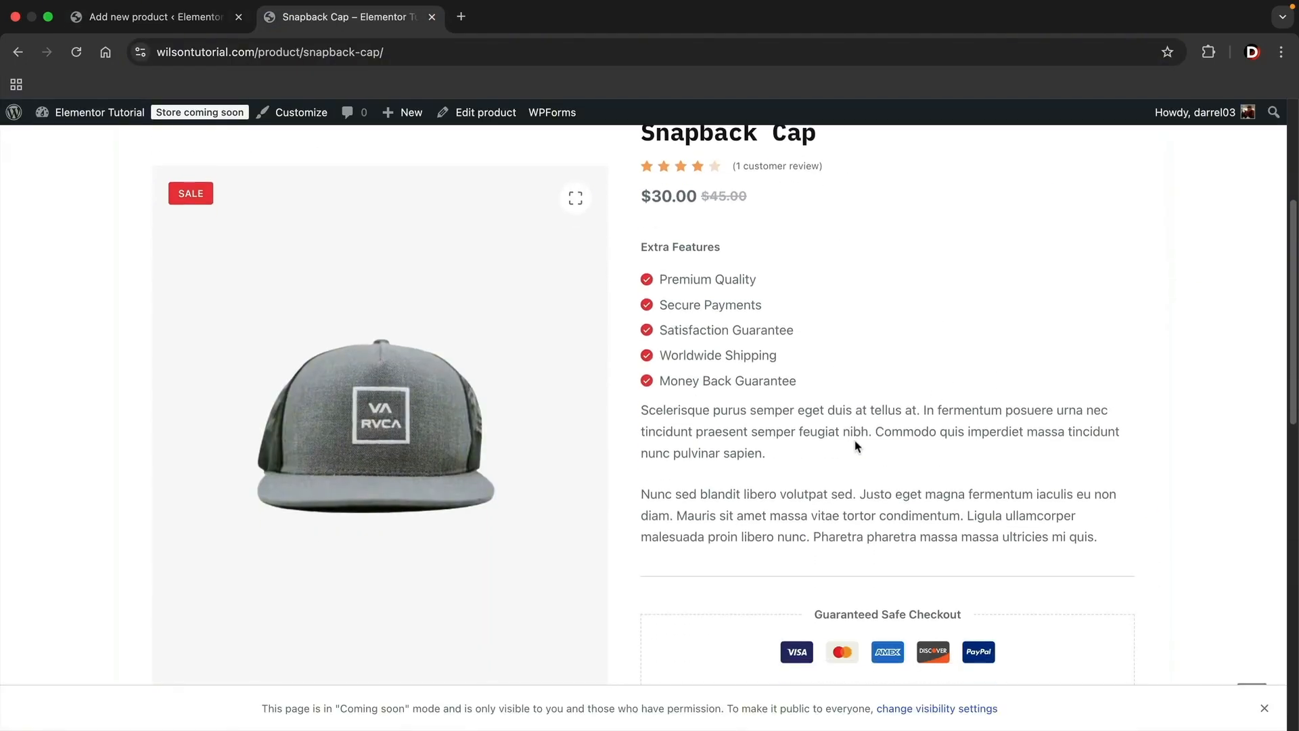
pyautogui.moveTo(1110, 539); pyautogui.dragTo(634, 416)
pyautogui.click(710, 449)
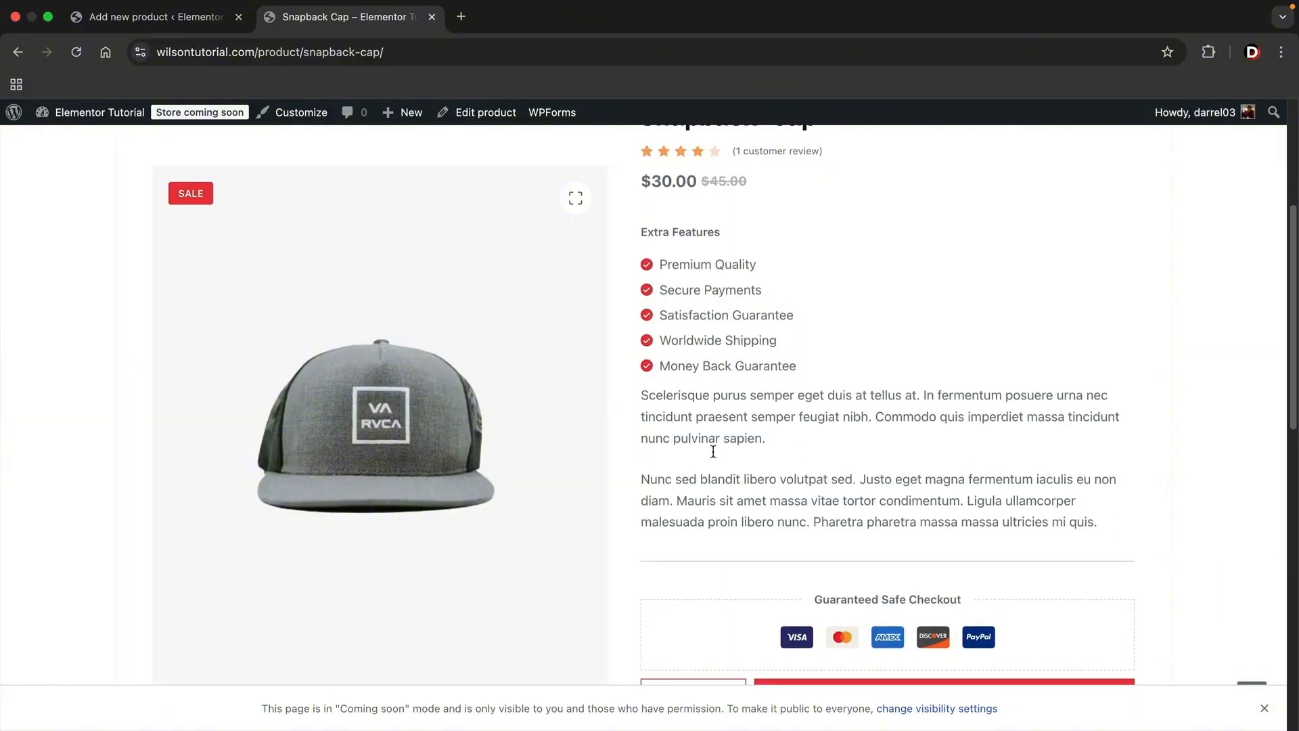
pyautogui.scroll(-10, 710, 449)
pyautogui.moveTo(757, 460); pyautogui.dragTo(146, 253)
# Fill the new product's description with the placeholder paragraph beginning "Nunc sed blandit libero volutpat sed."
pyautogui.click(139, 24)
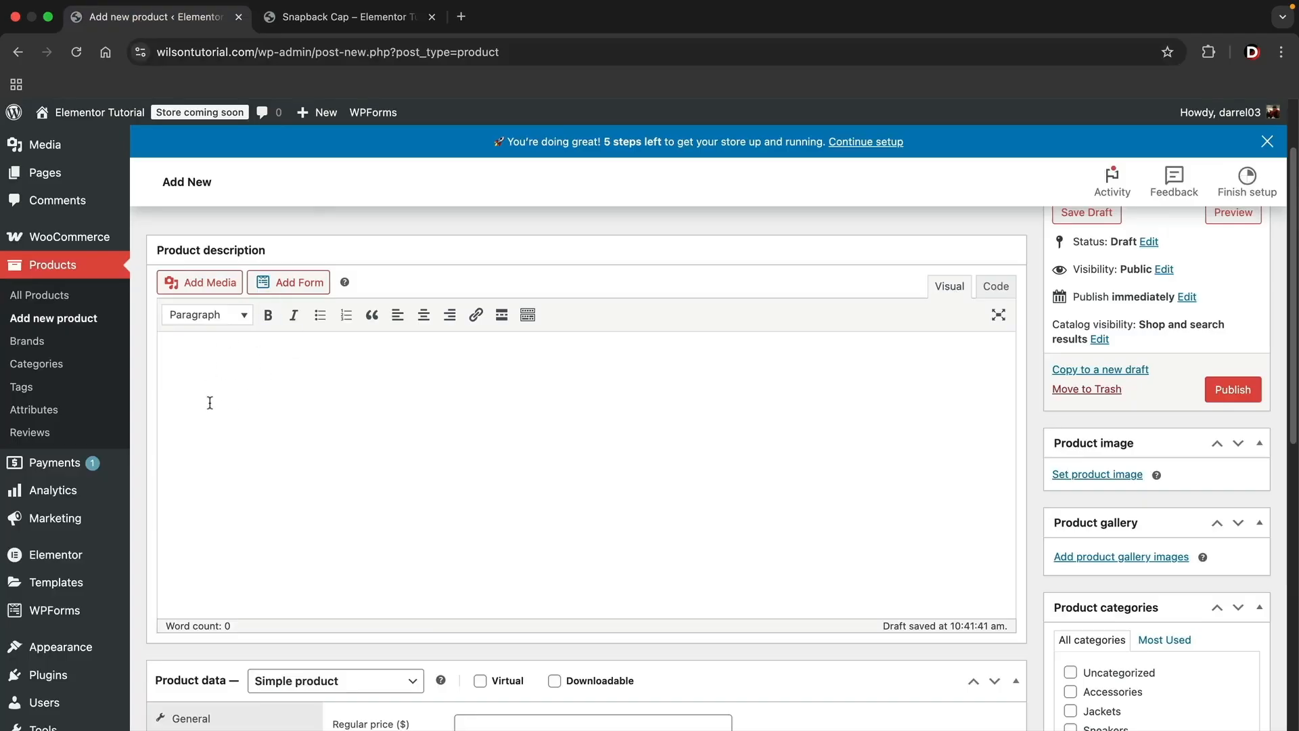
pyautogui.click(315, 20)
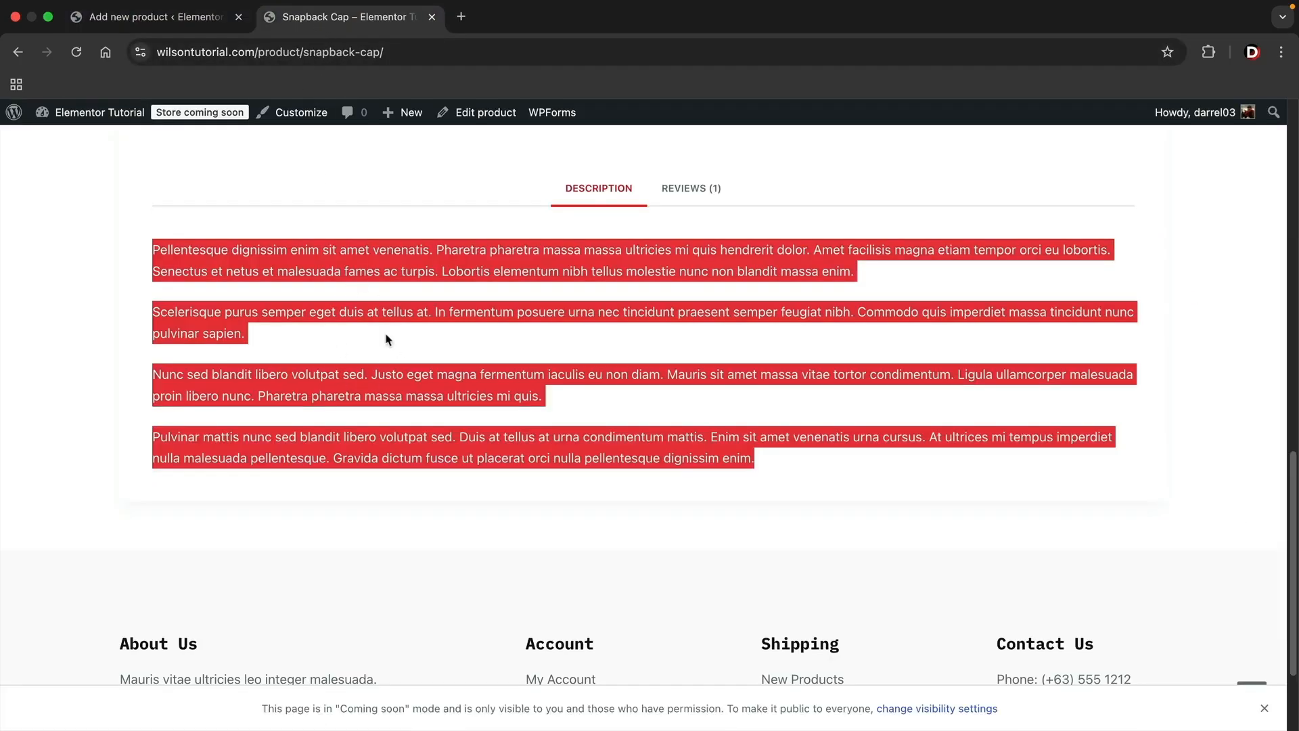
pyautogui.click(155, 16)
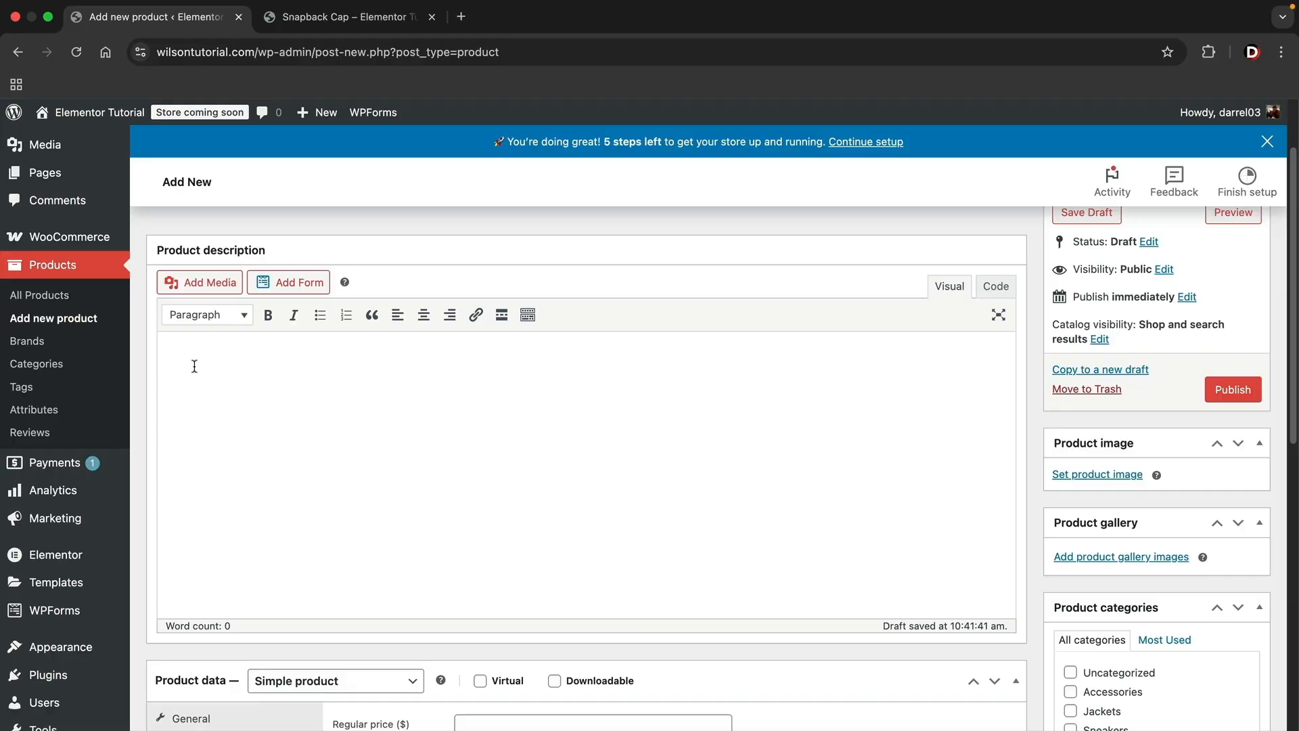
pyautogui.write('Nunc sed blandit libero volutpat sed. Justo eget magna fermentum iaculis eu non diam. Mauris sit amet massa vitae tortor condimentum. Ligula ullamcorper malesuada proin libero nunc. Pharetra pharetra massa massa ultricies mi quis.')
# Choose Simple product as the product type in the product data
pyautogui.scroll(-5, 495, 481)
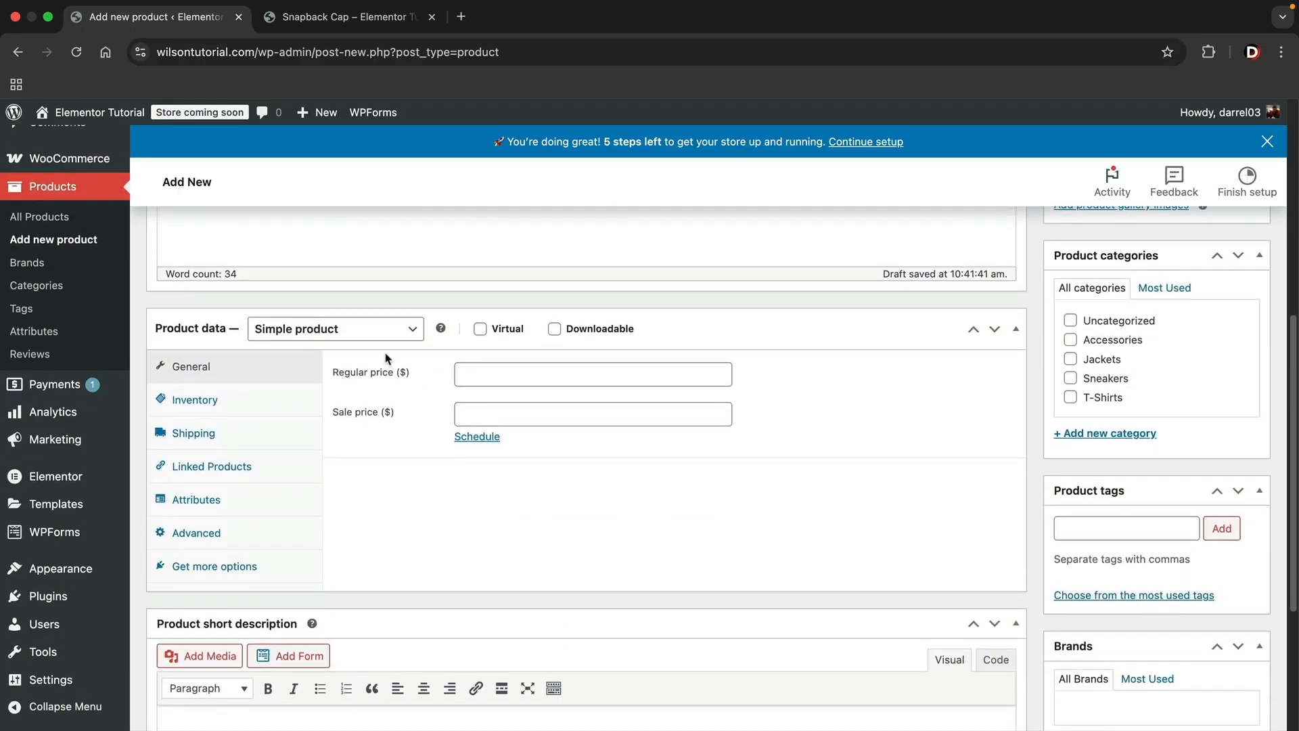
pyautogui.click(383, 339)
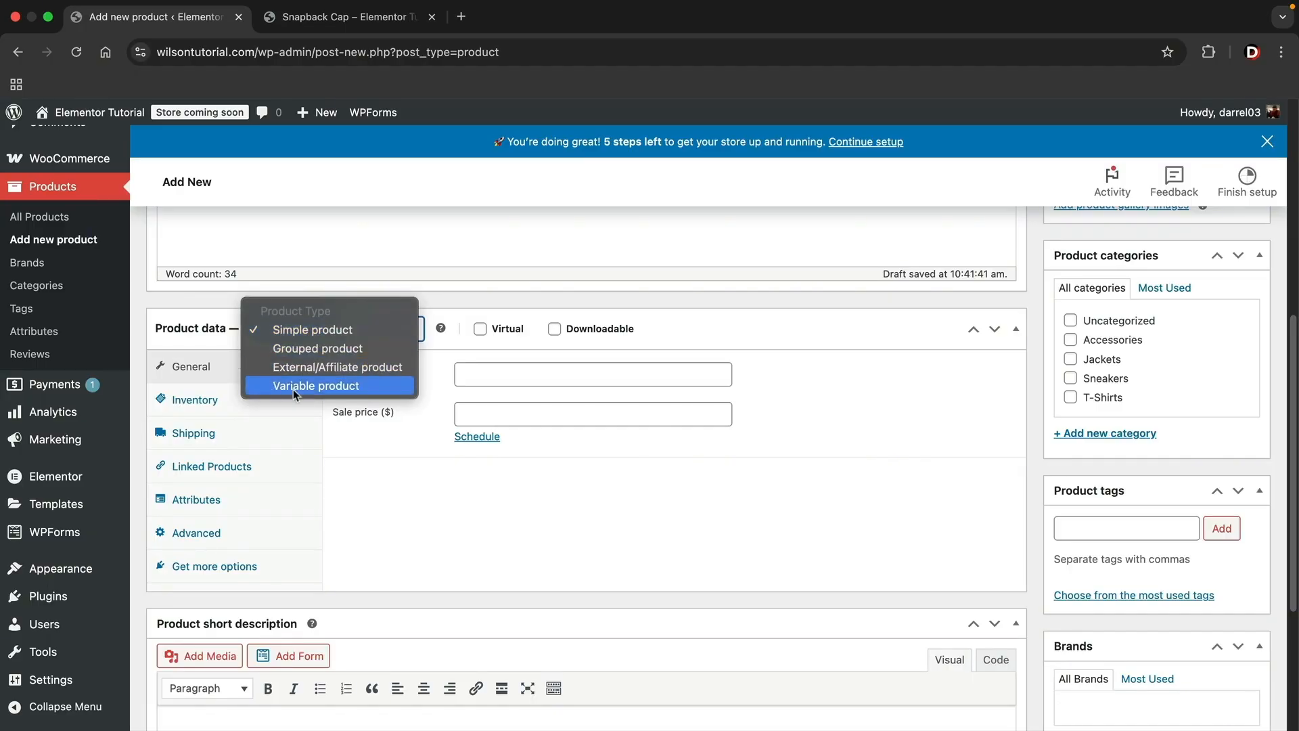
pyautogui.click(307, 332)
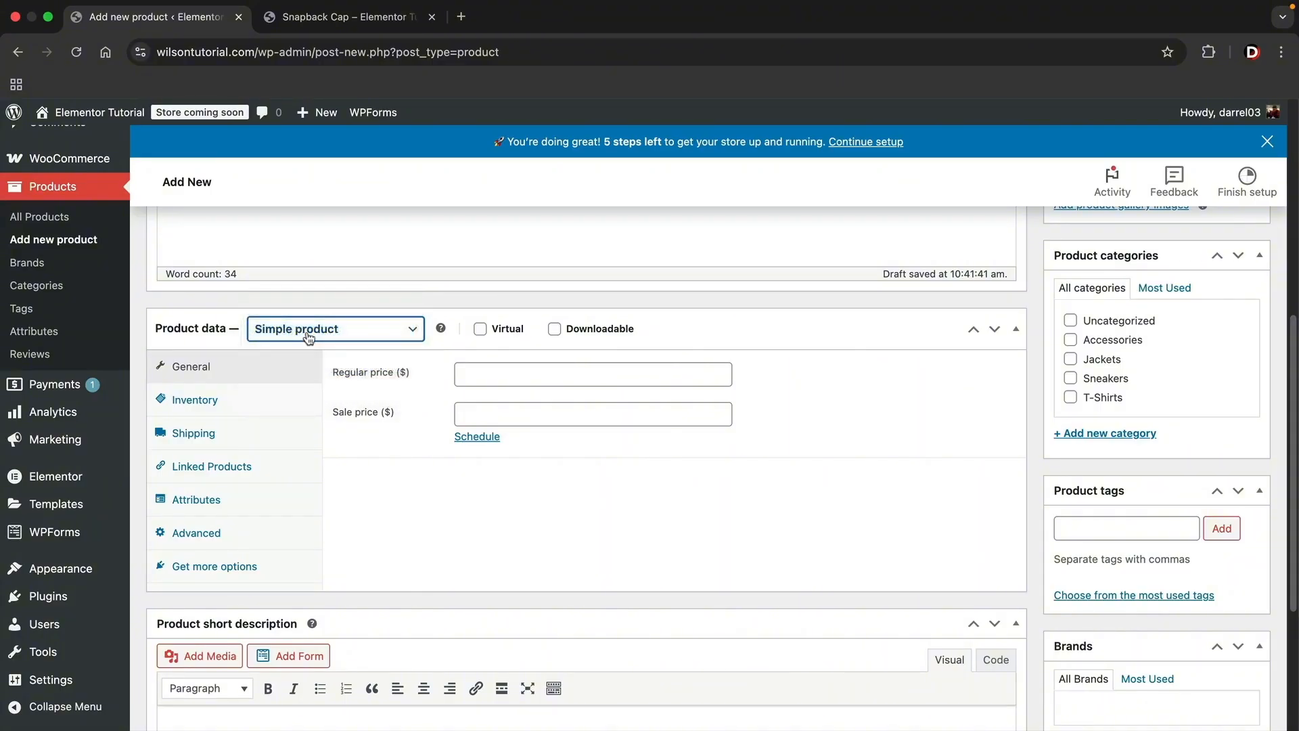
# Try marking the product as Virtual and Downloadable with a downloadable file row, and clear both options again
pyautogui.click(481, 329)
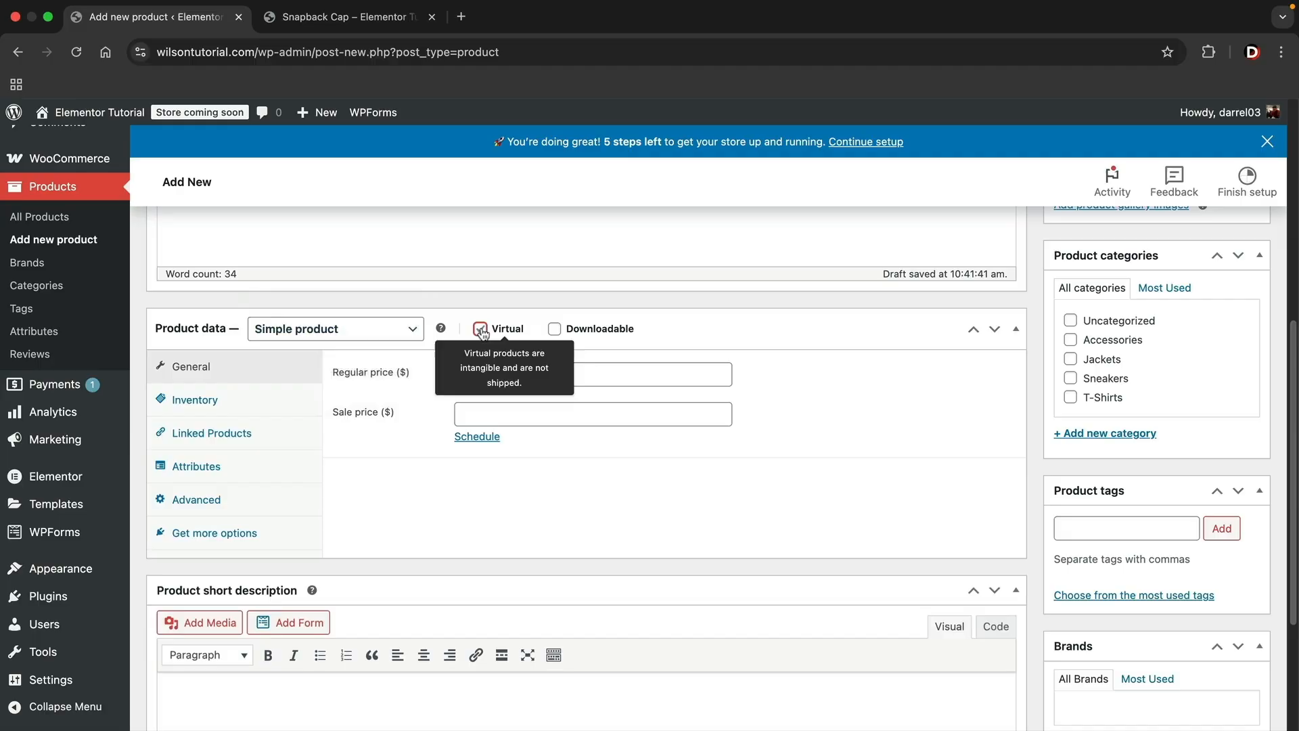
pyautogui.click(555, 329)
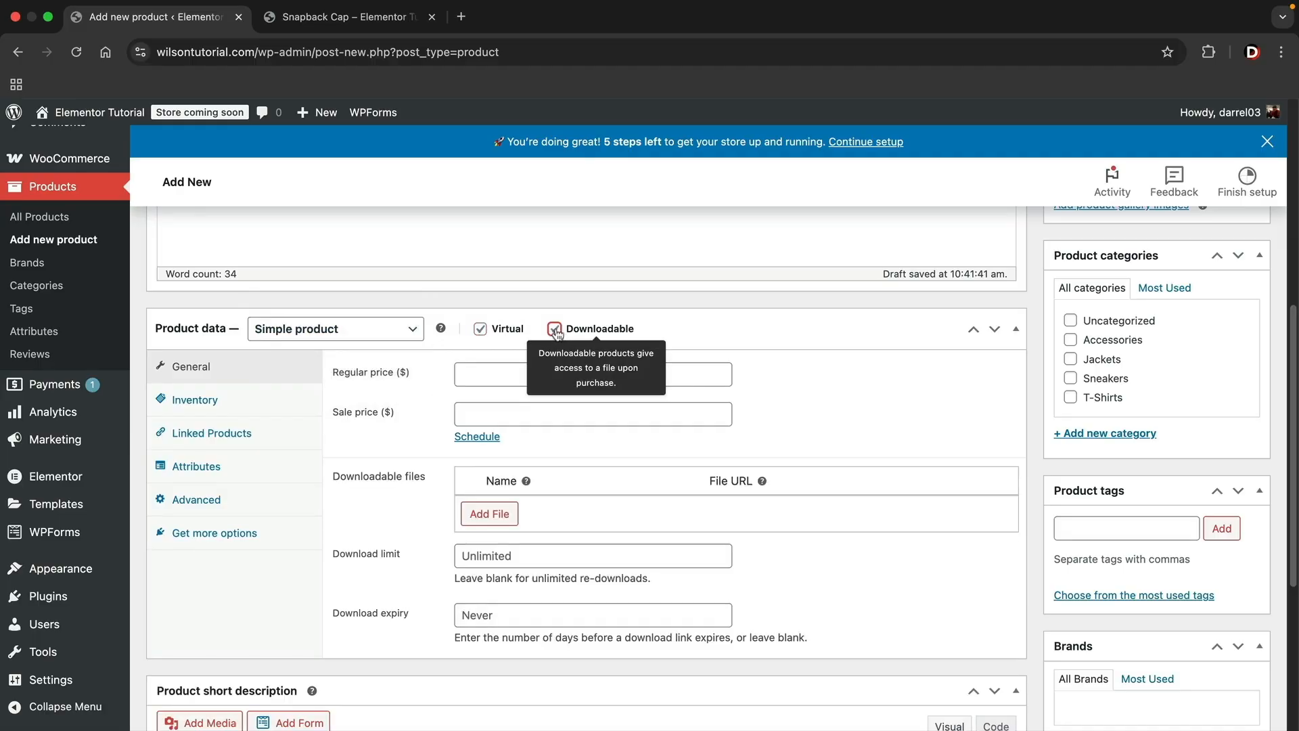
pyautogui.click(501, 515)
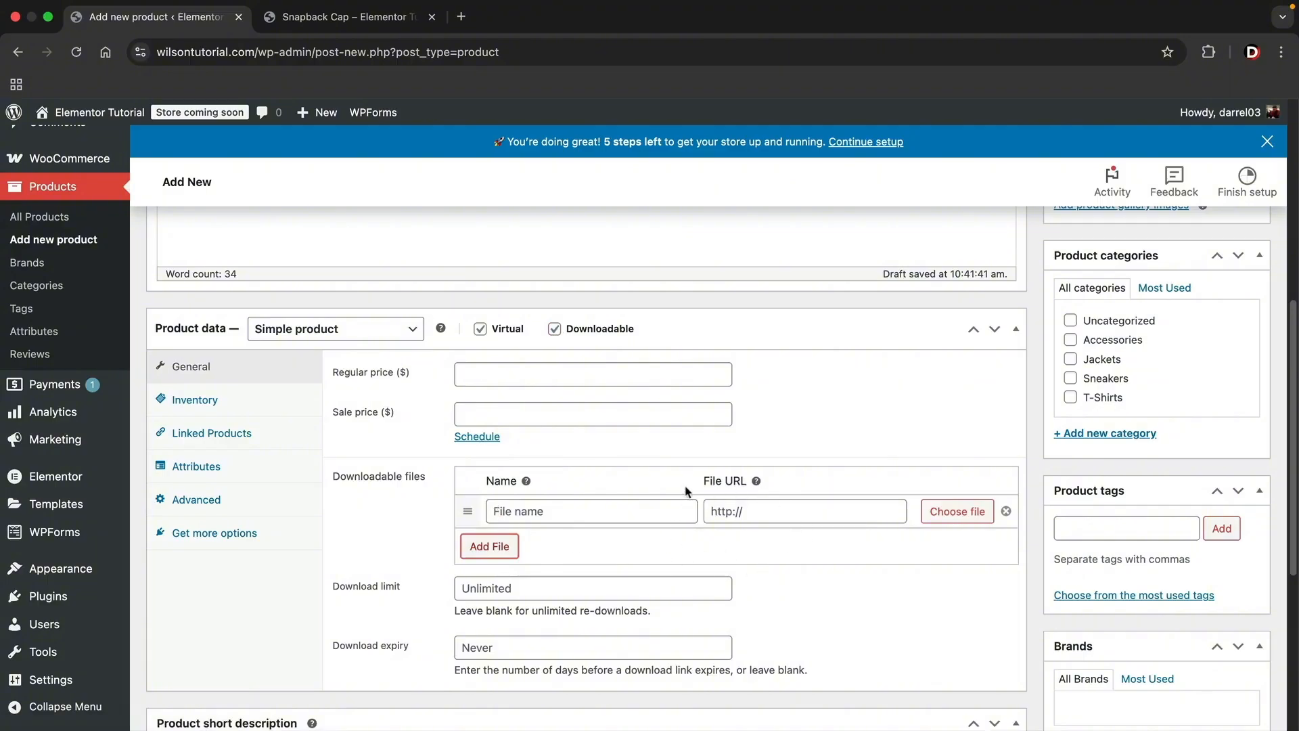
pyautogui.click(554, 329)
pyautogui.click(481, 328)
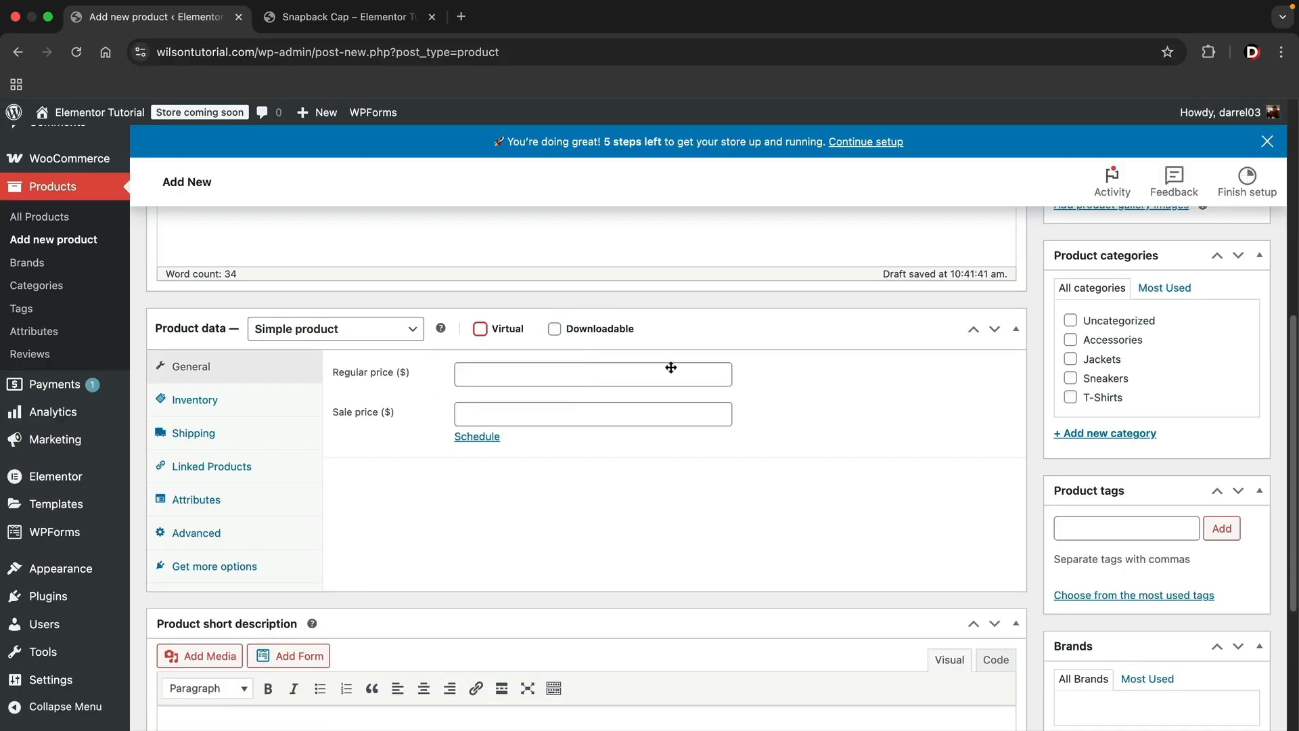
# Set the product's regular price to 100 and its sale price to 50
pyautogui.click(621, 376)
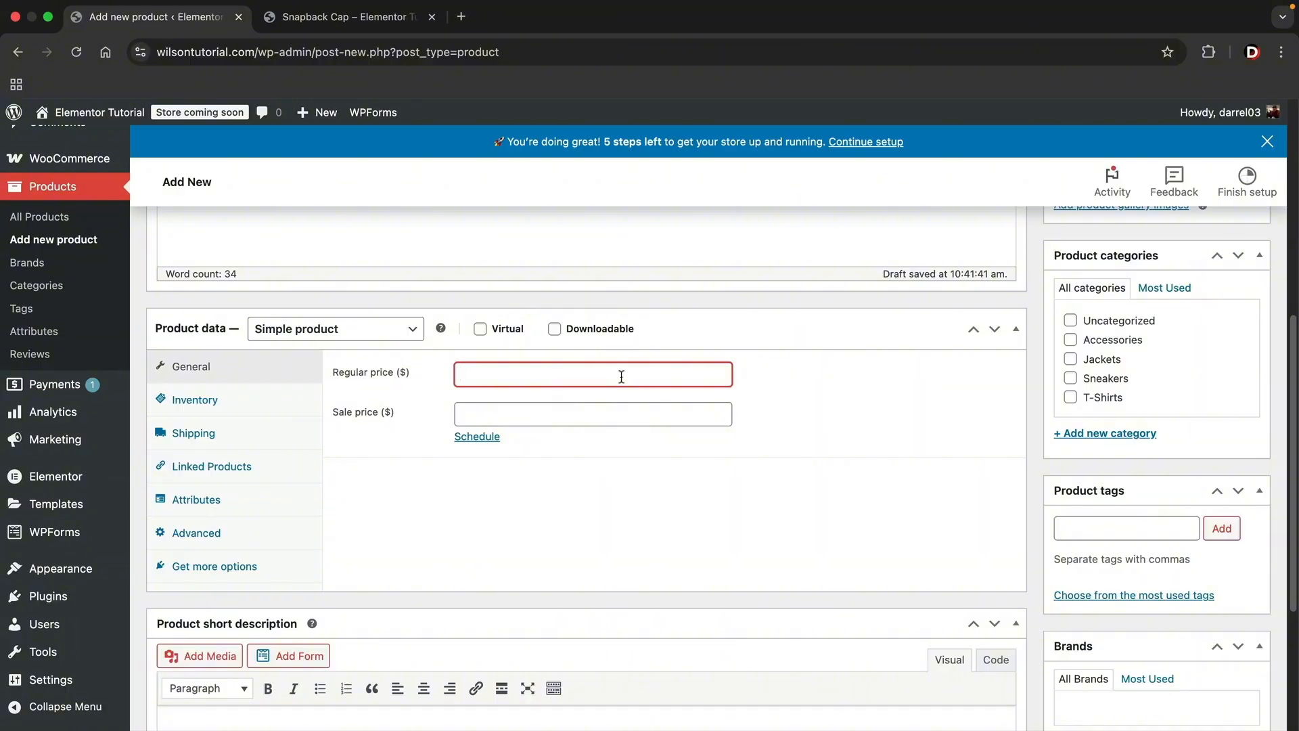
pyautogui.write('100')
pyautogui.press('Tab')
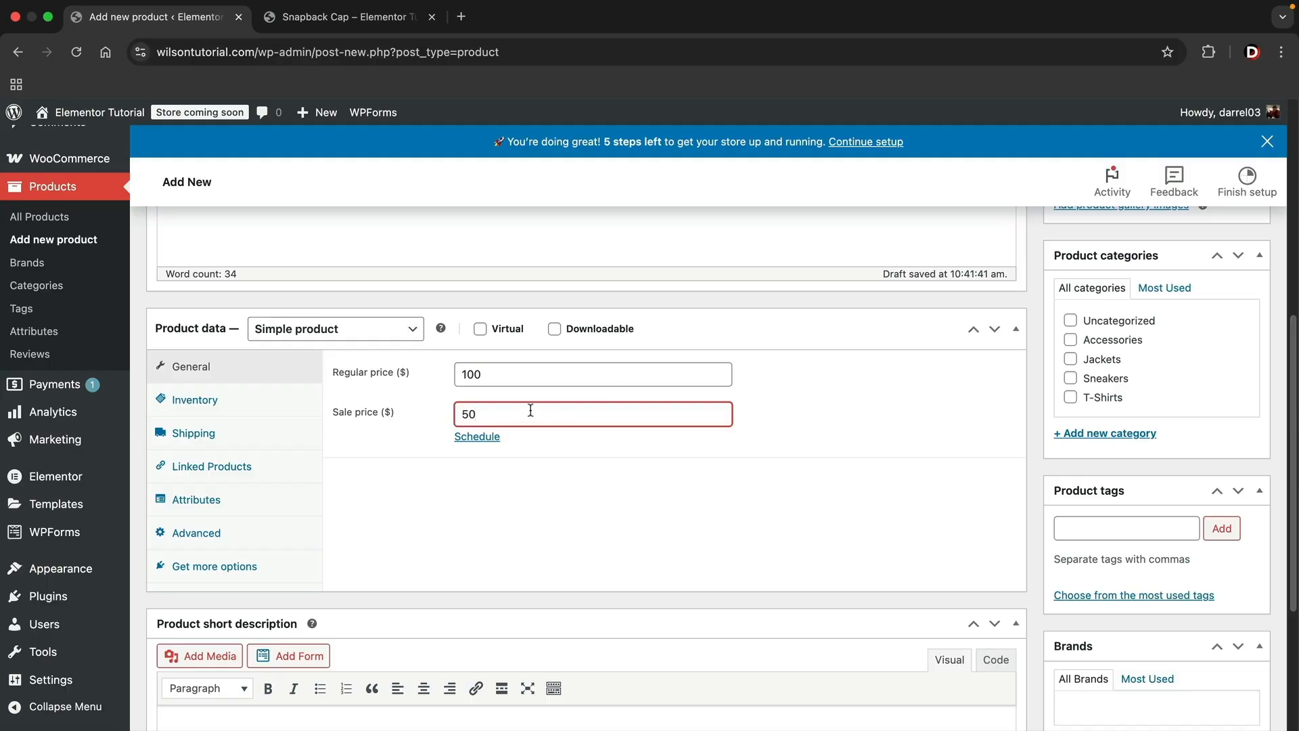
# Schedule the sale price with a start date of 2025-12-06 and pick an end date
pyautogui.click(489, 438)
pyautogui.click(497, 457)
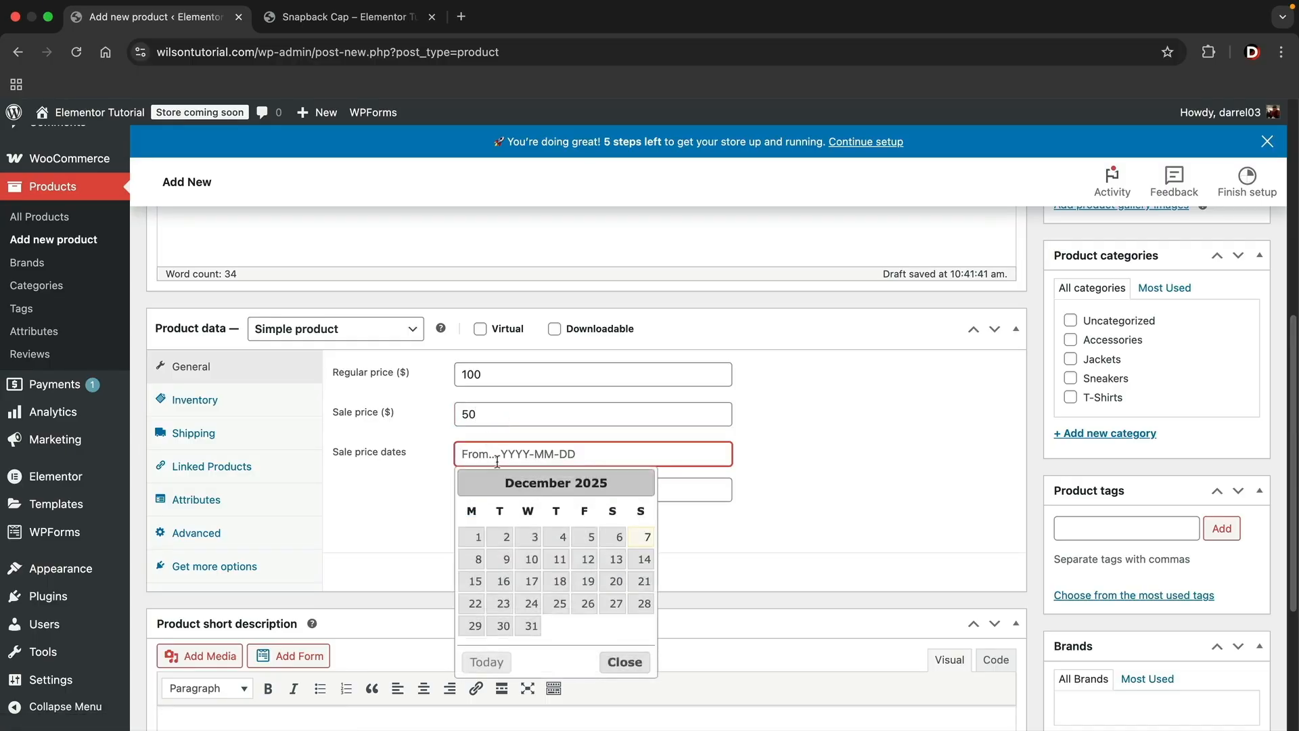
pyautogui.click(617, 538)
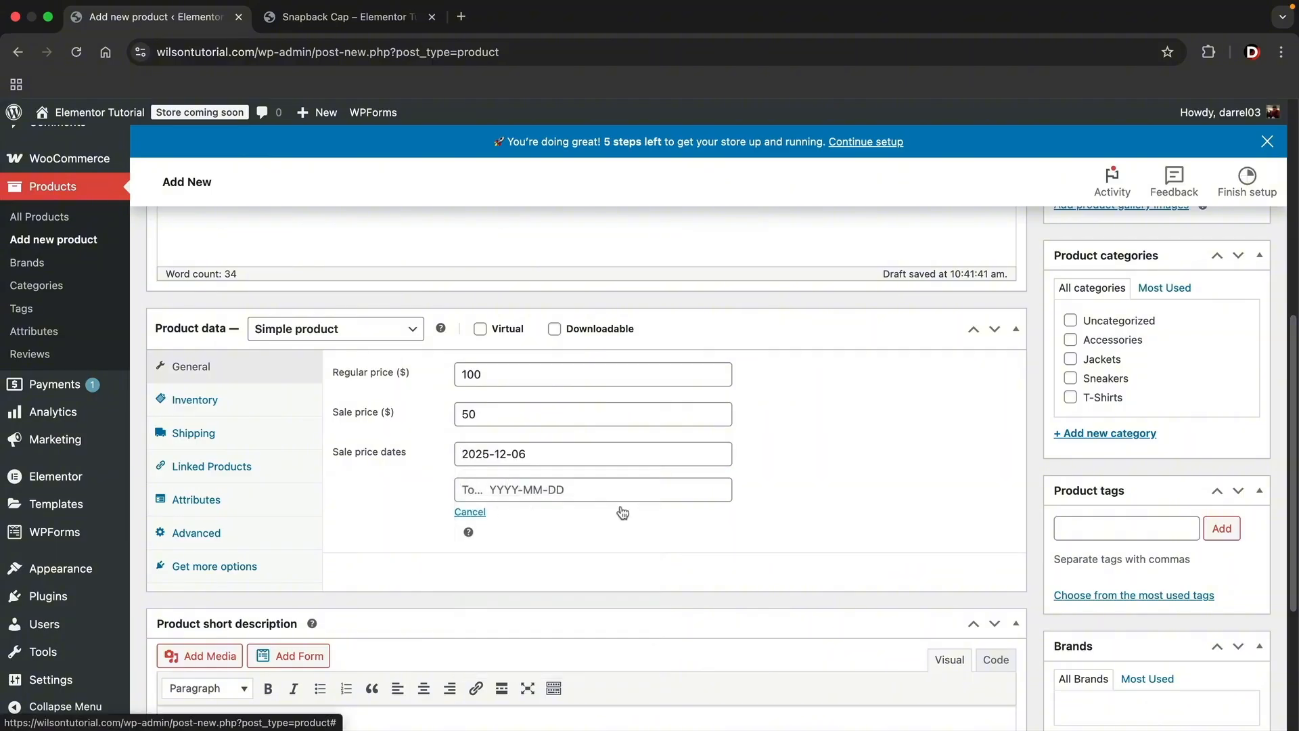
pyautogui.click(629, 488)
pyautogui.click(530, 657)
# Set the product's SKU to 3847384 in the inventory data
pyautogui.click(235, 406)
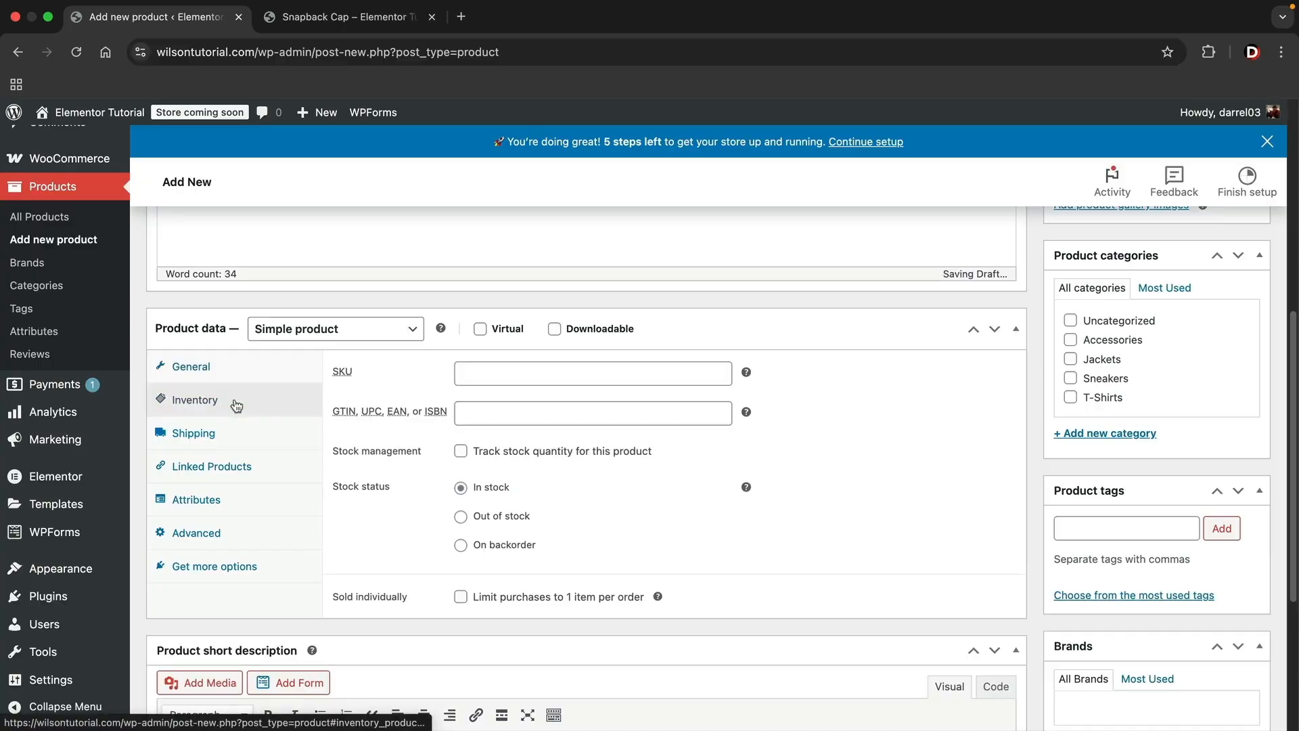
pyautogui.click(519, 368)
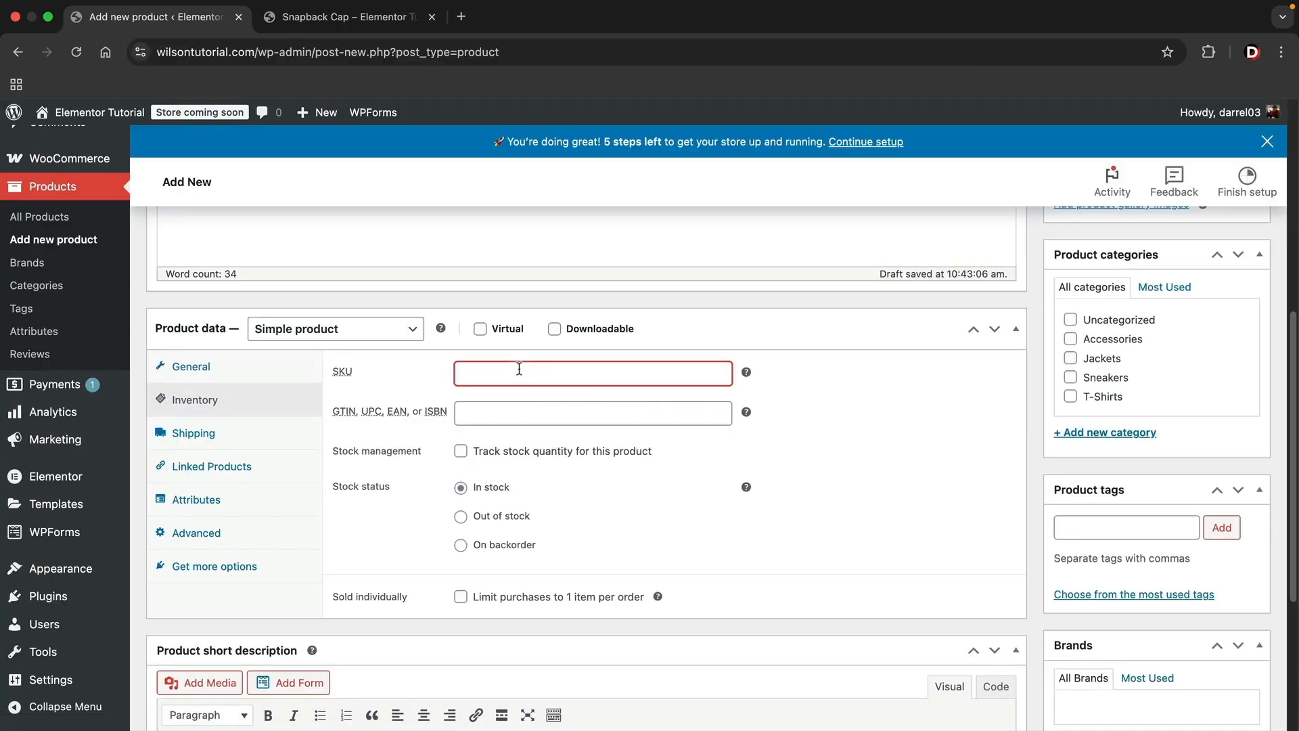
pyautogui.write('3847384')
# Enable stock quantity tracking for the product and set its quantity to 10
pyautogui.click(461, 452)
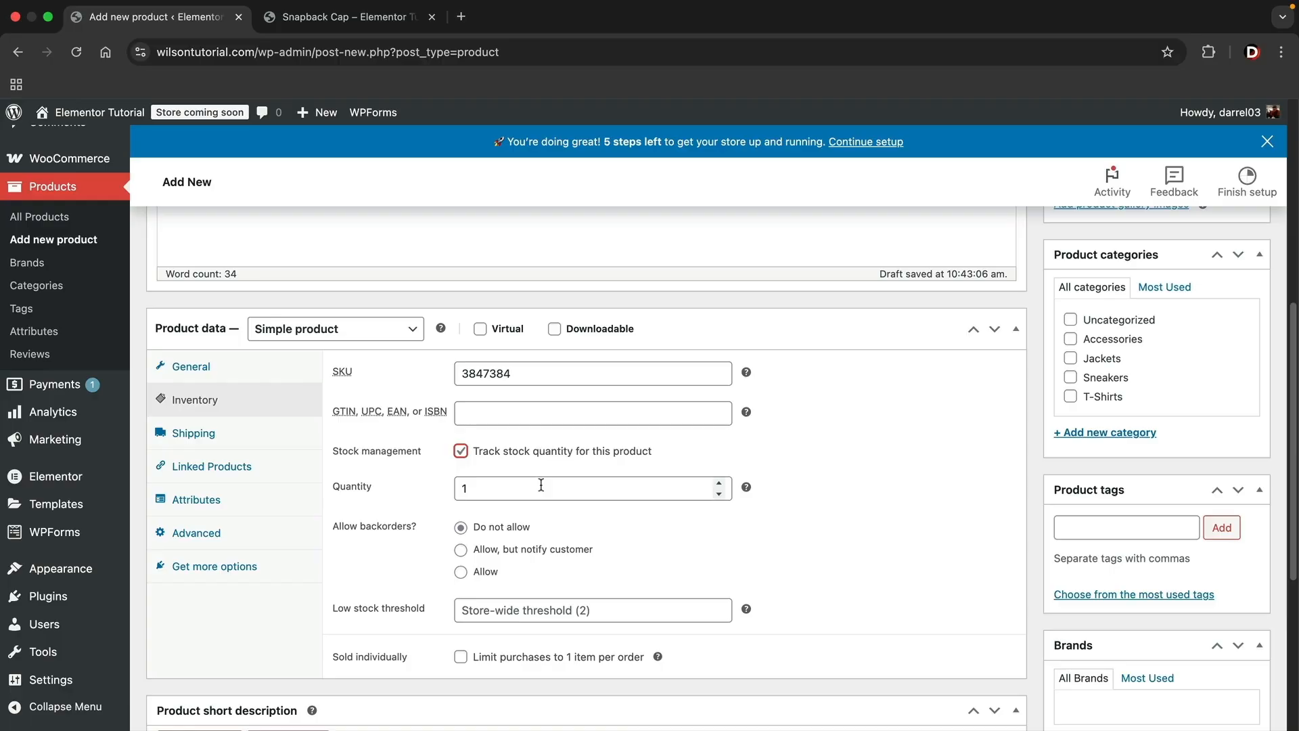
pyautogui.click(460, 451)
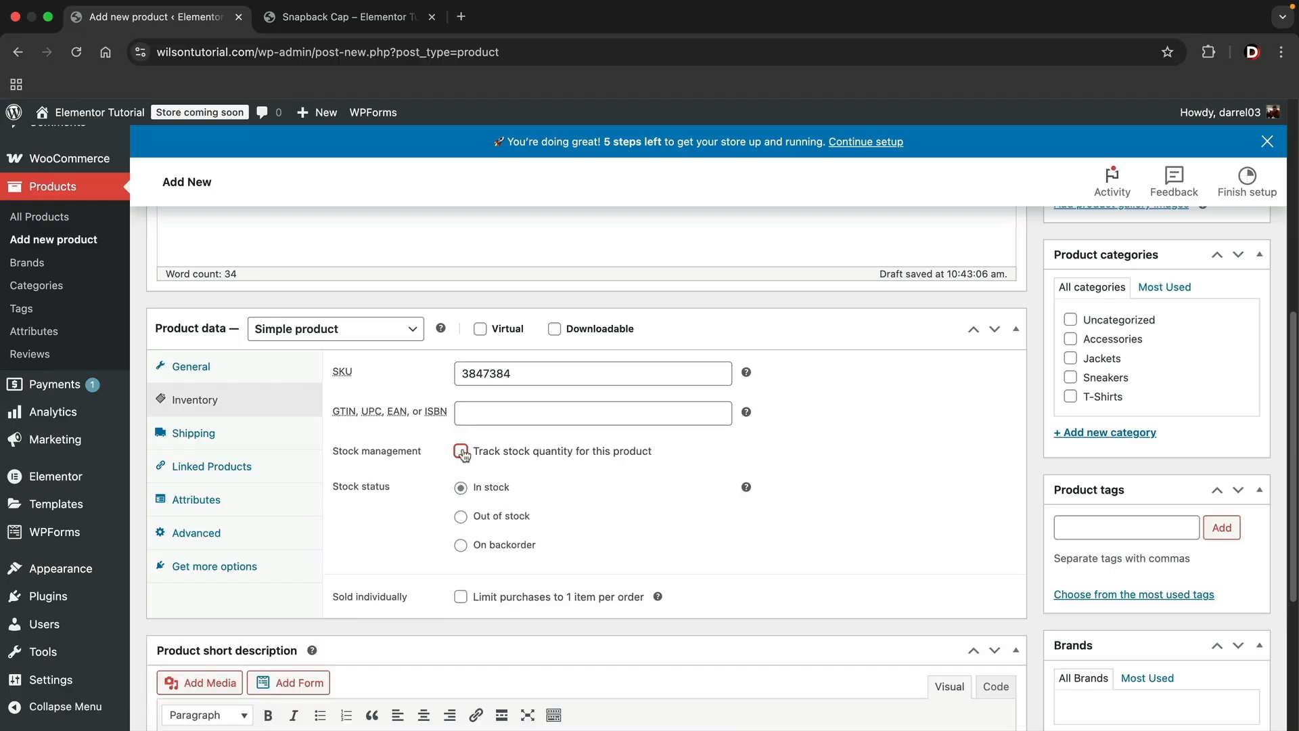
pyautogui.click(460, 451)
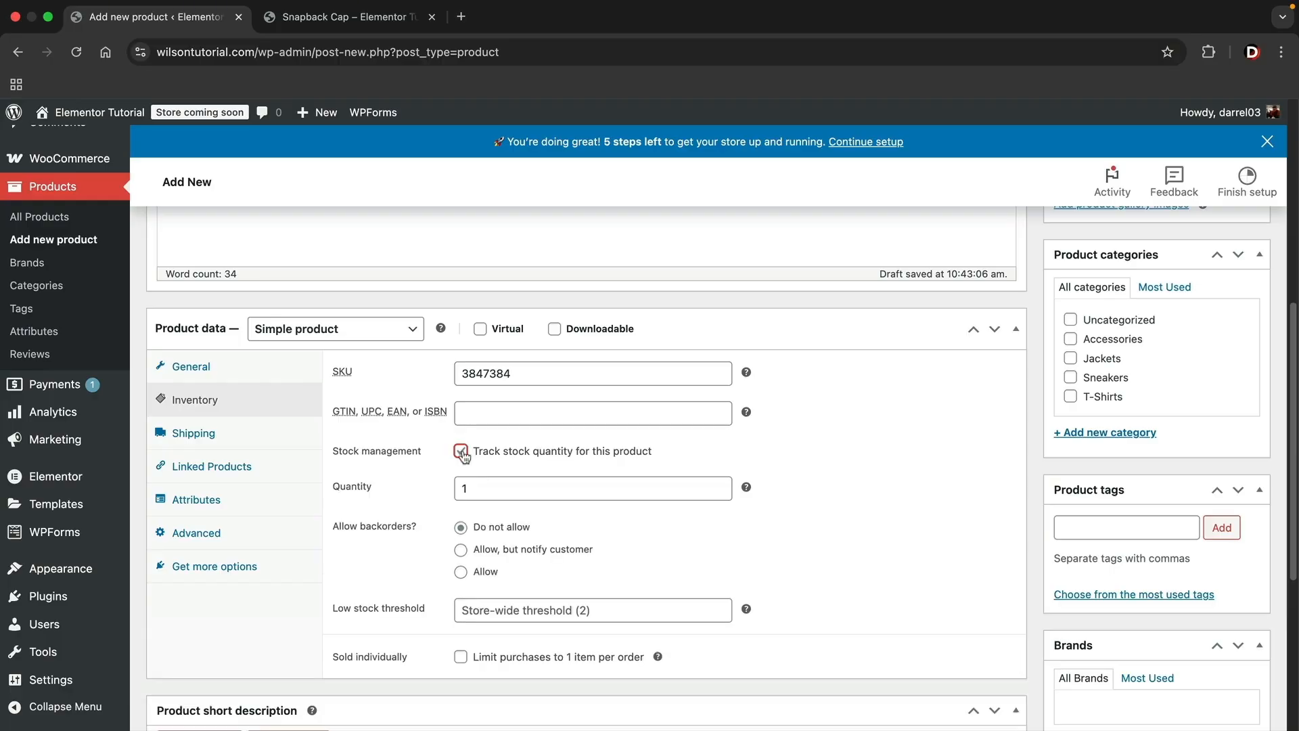
pyautogui.press('Tab')
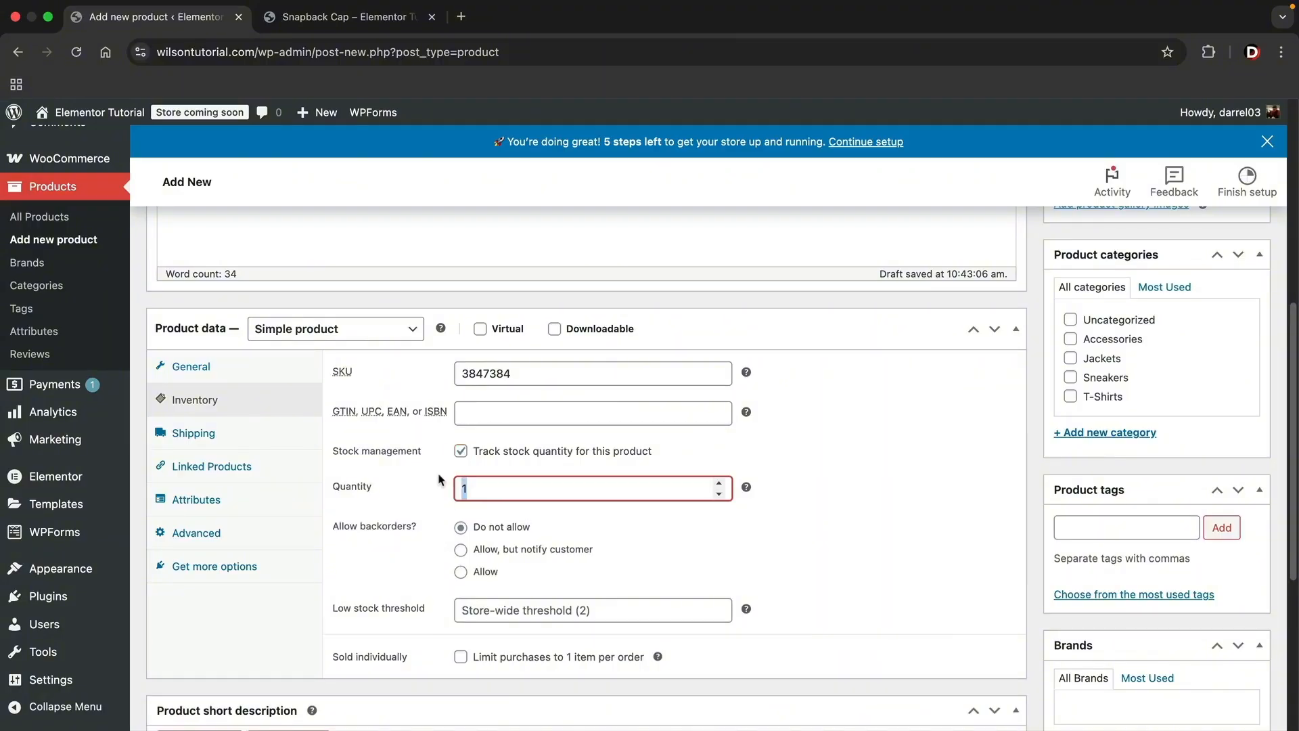
pyautogui.write('10')
# Allow backorders with customer notification and set the low stock threshold to 3
pyautogui.click(460, 549)
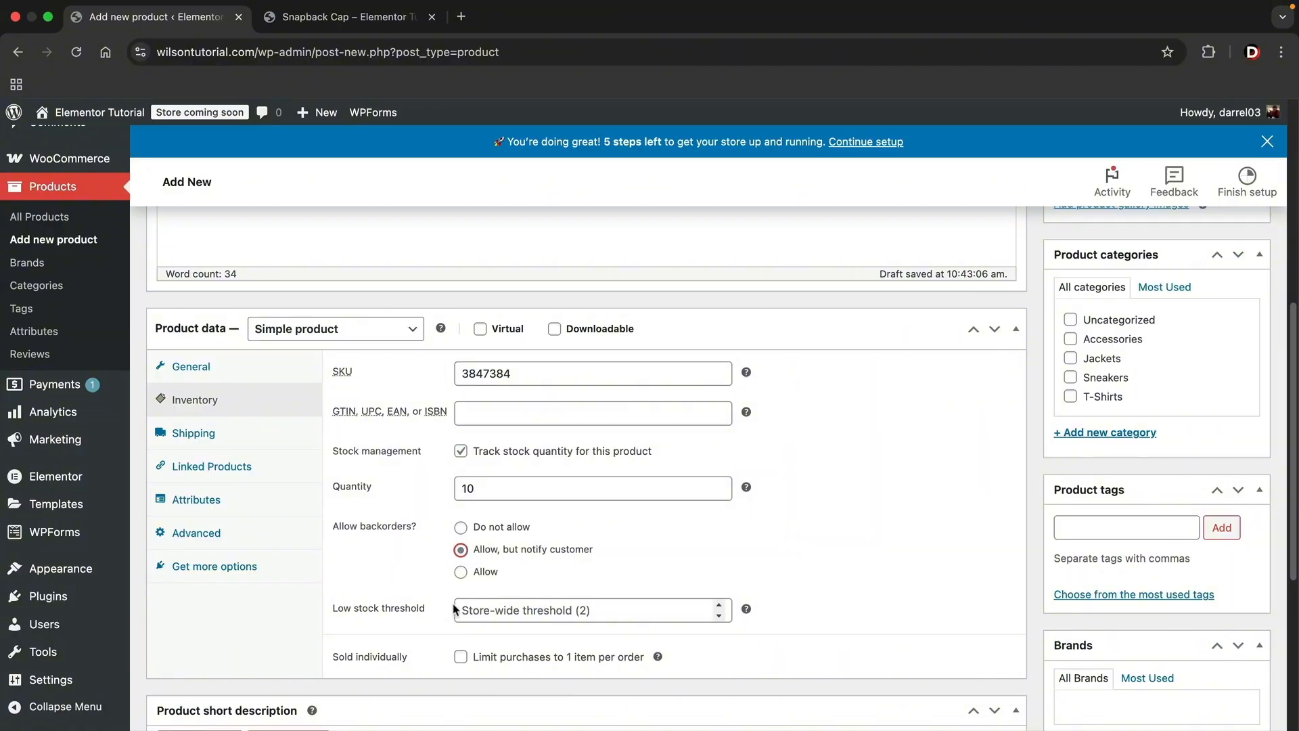
pyautogui.click(521, 607)
pyautogui.write('3')
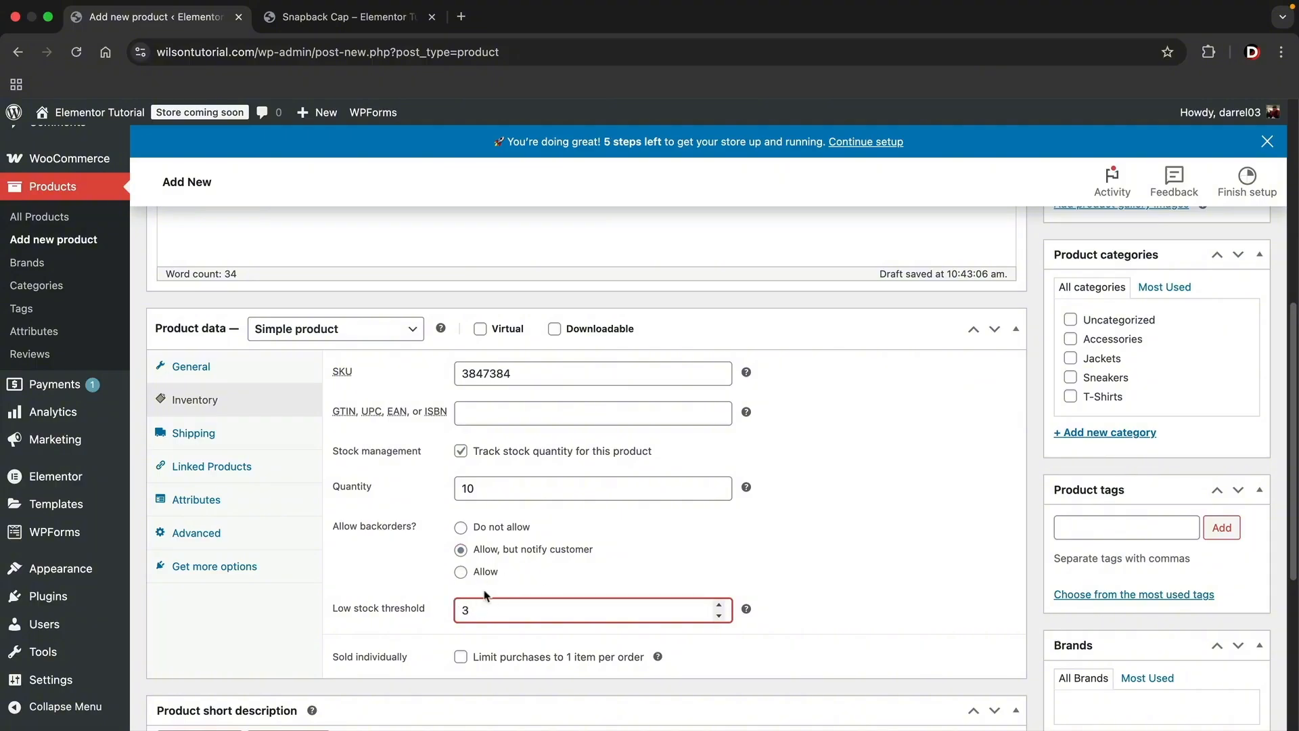
# Set the shipping weight to 1 lb and the dimensions to length 20, width 28 and height 24 inches
pyautogui.click(215, 428)
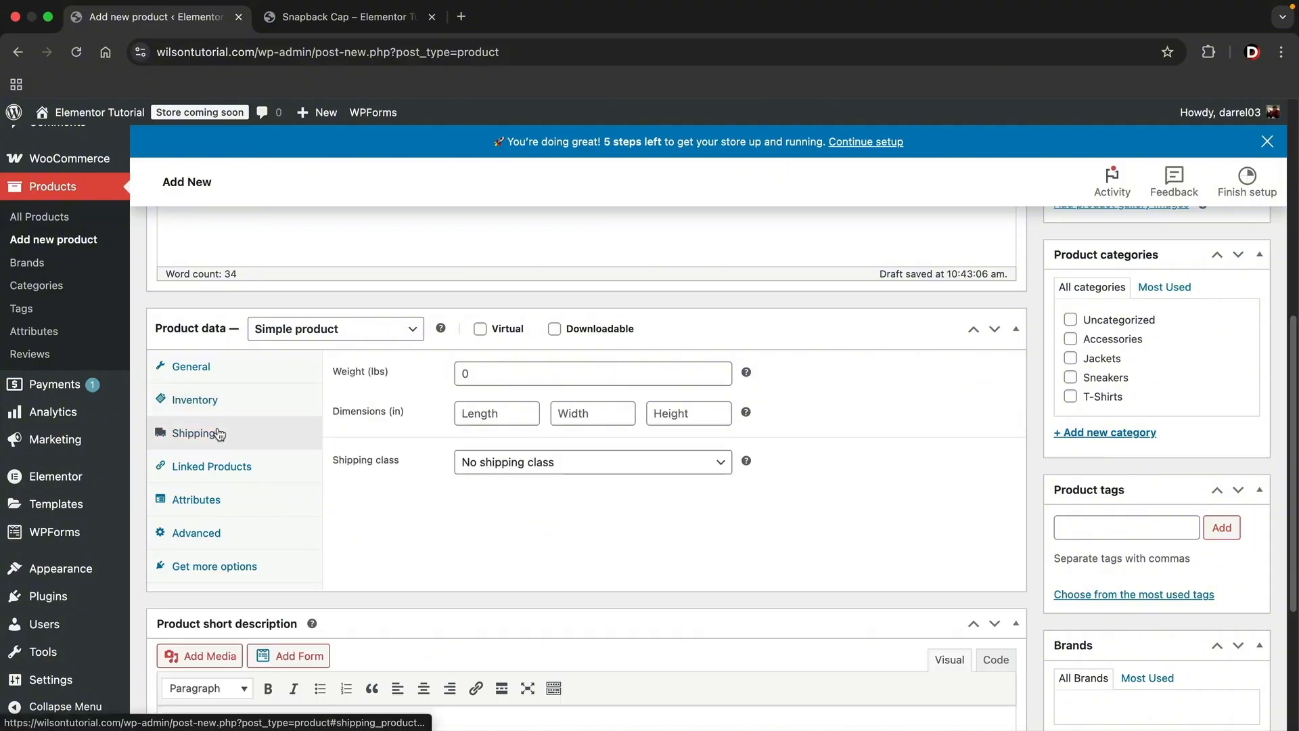
pyautogui.click(513, 371)
pyautogui.write('1')
pyautogui.click(491, 411)
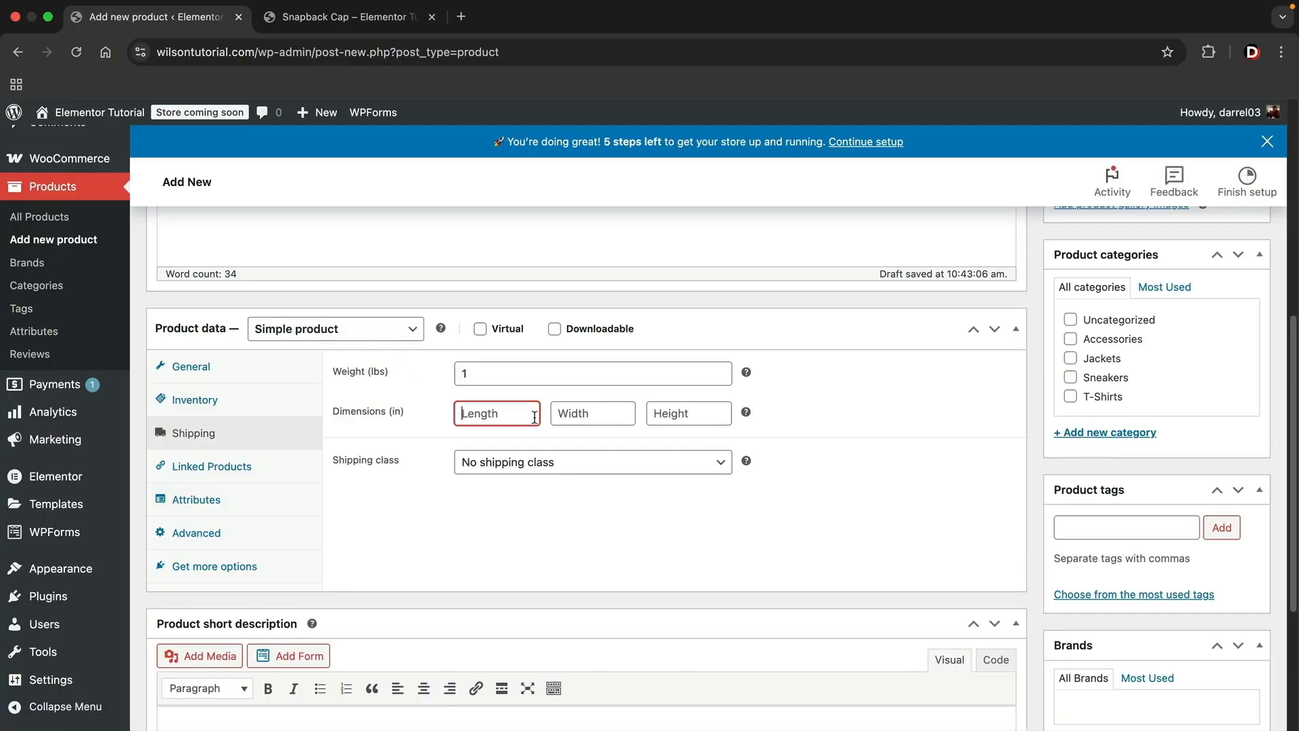
pyautogui.write('20')
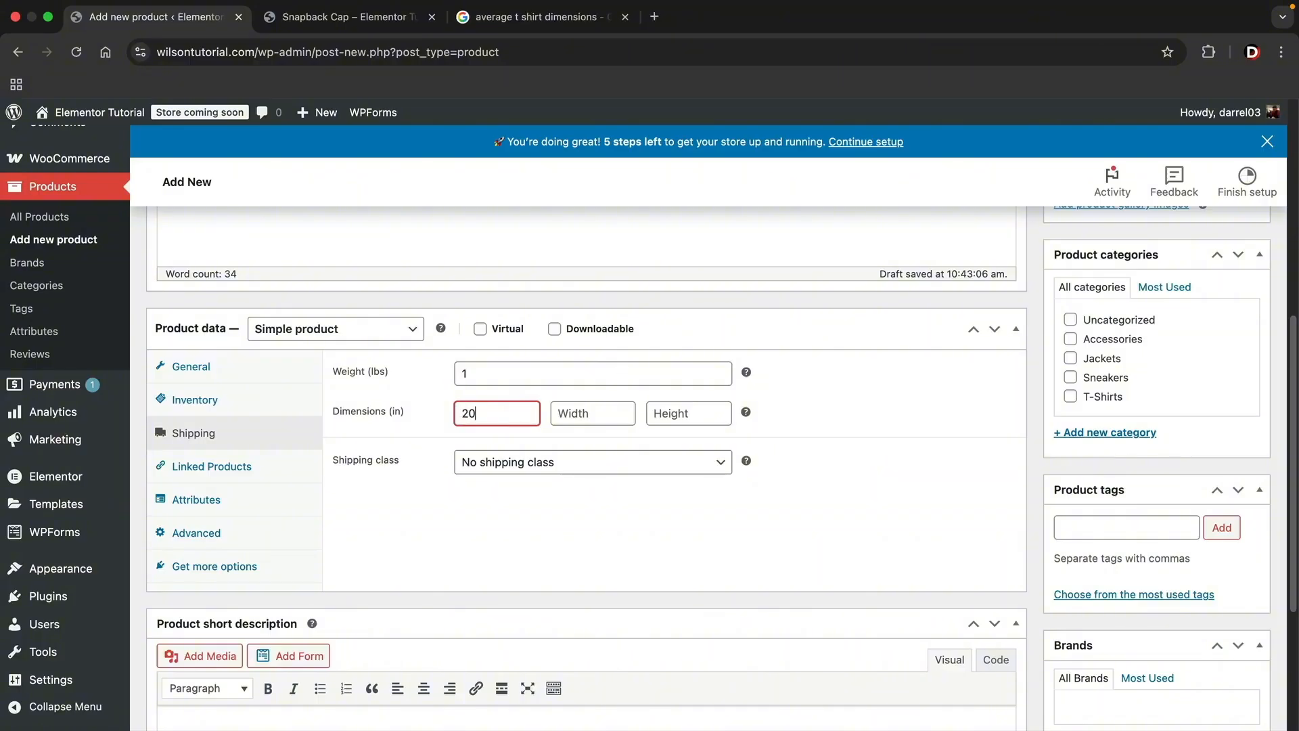
pyautogui.press('Tab')
pyautogui.write('28')
pyautogui.press('Tab')
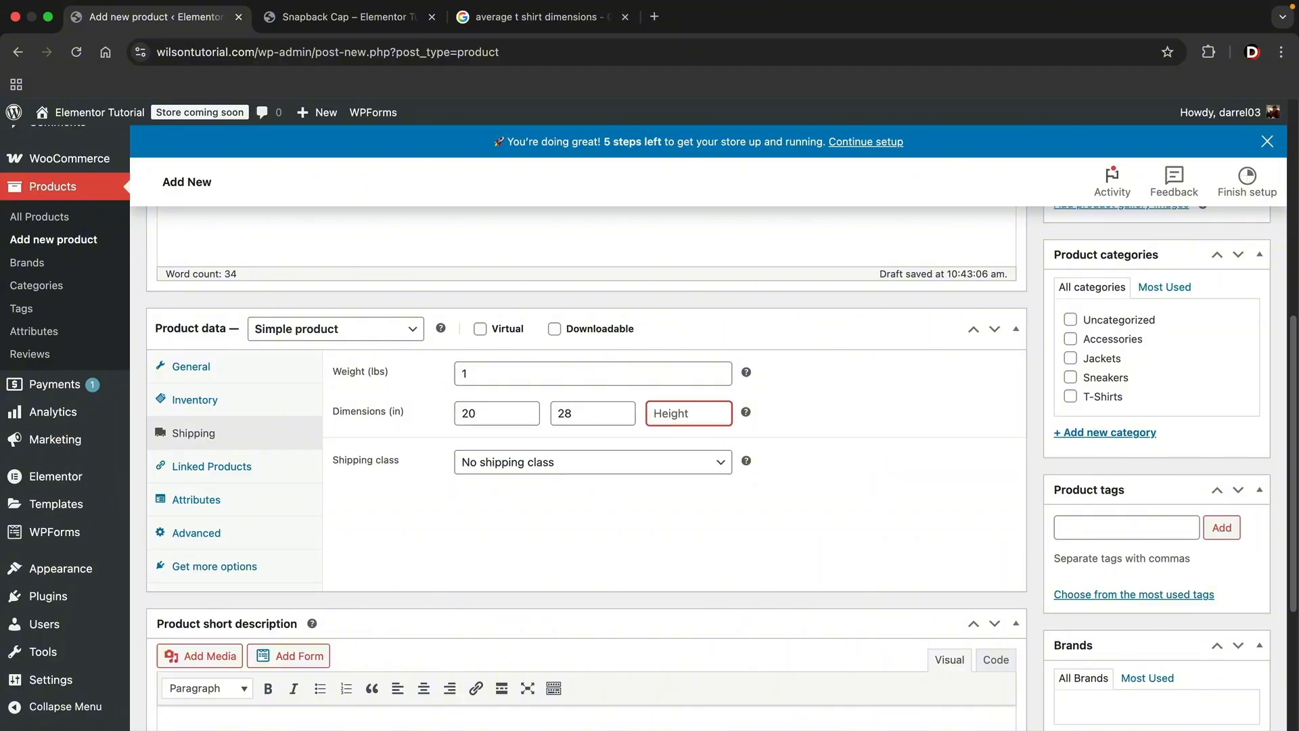
pyautogui.write('24')
# Open the new product's upsell and cross-sell settings and examine the Snapback Cap page for where linked products belong
pyautogui.click(281, 466)
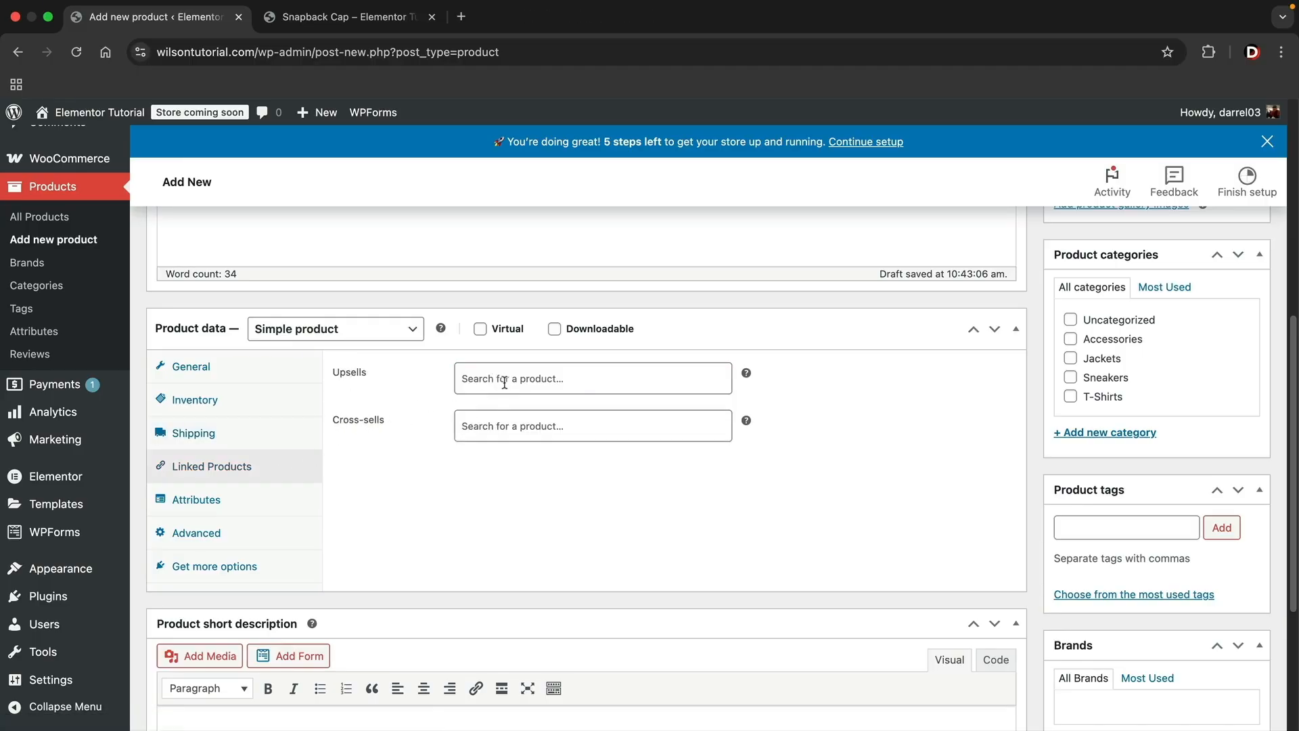
pyautogui.click(357, 22)
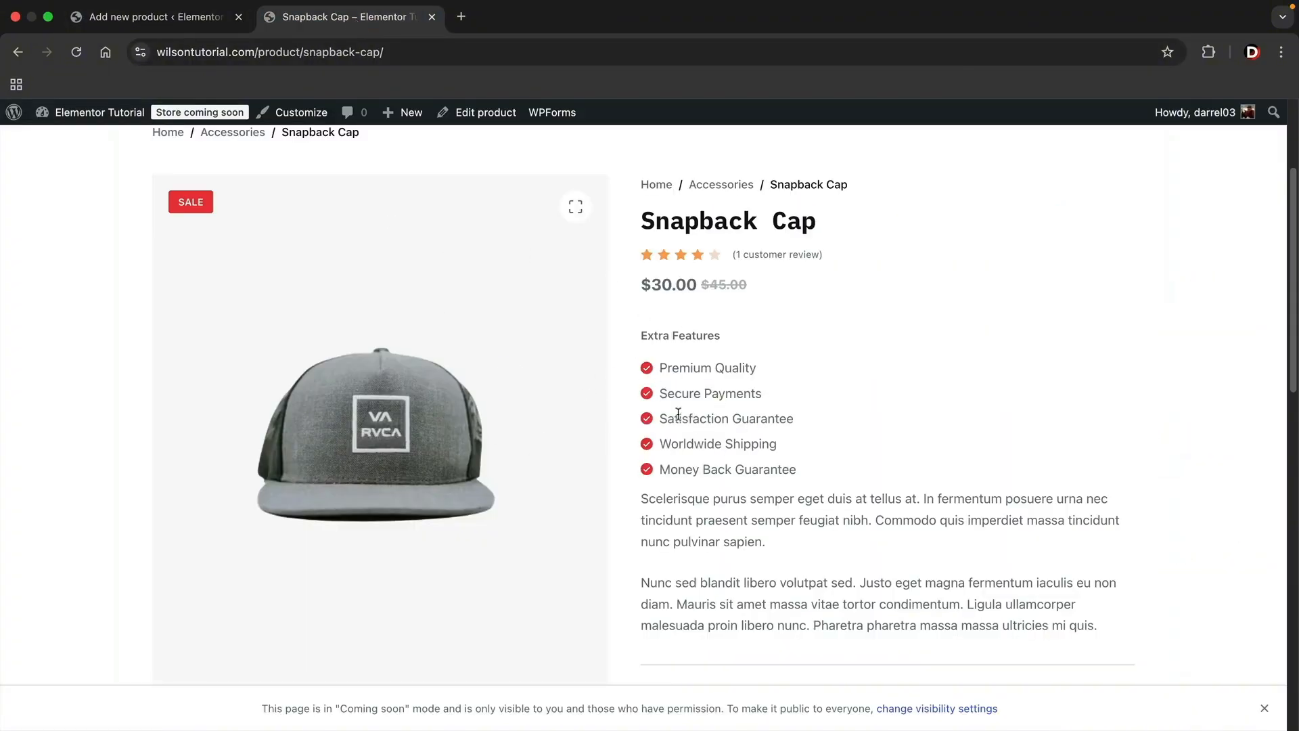
pyautogui.scroll(-5, 644, 469)
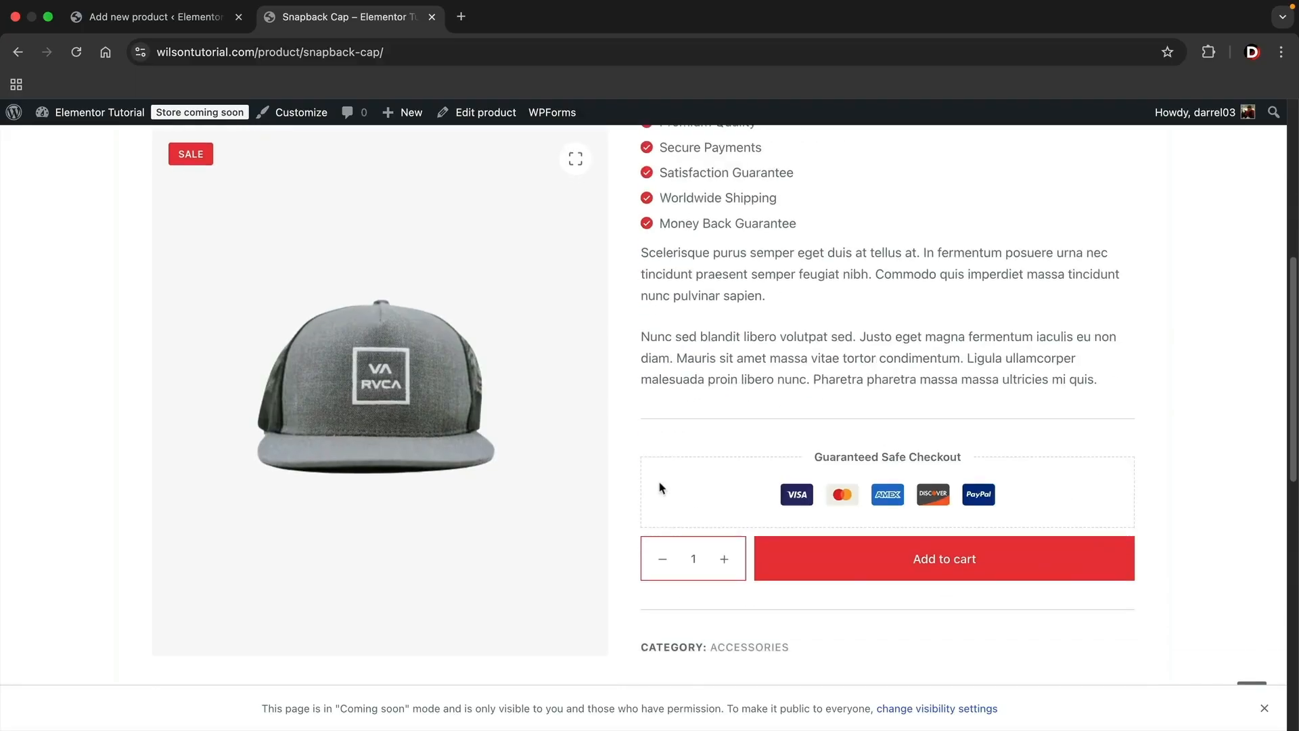
pyautogui.scroll(-4, 660, 487)
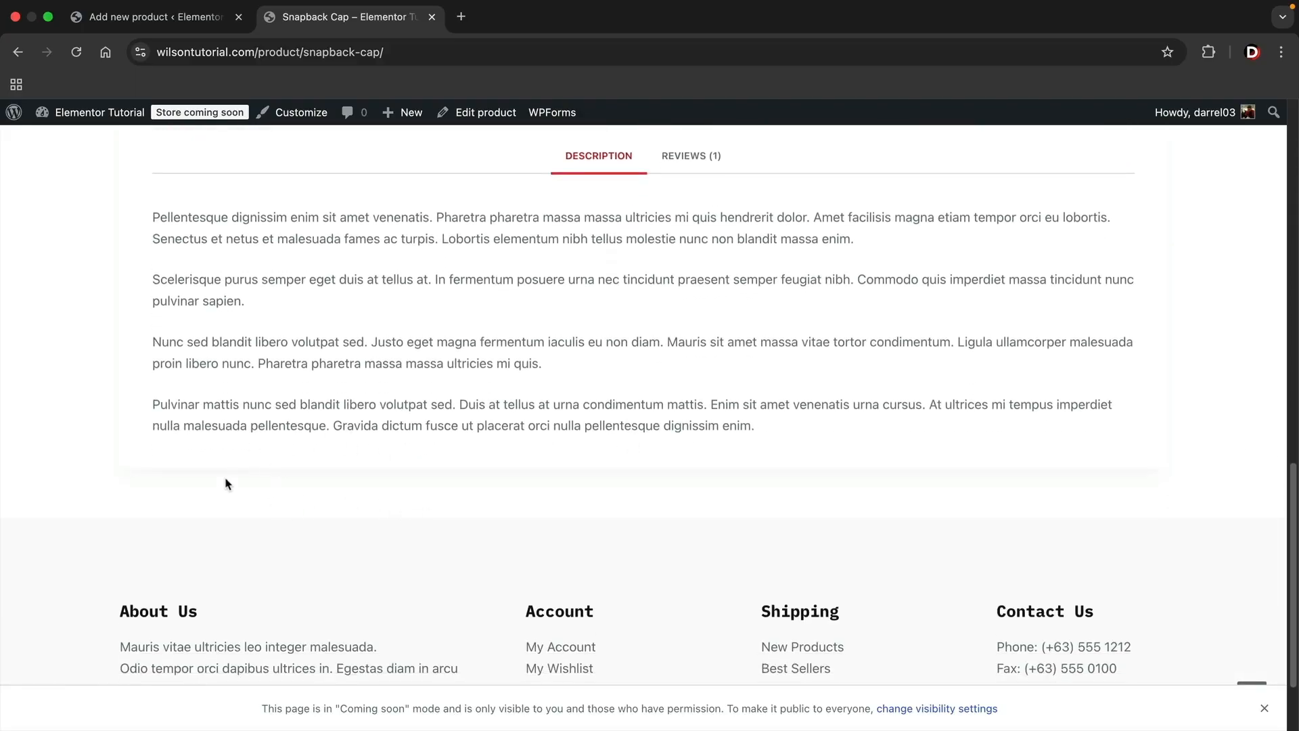
pyautogui.scroll(10, 391, 484)
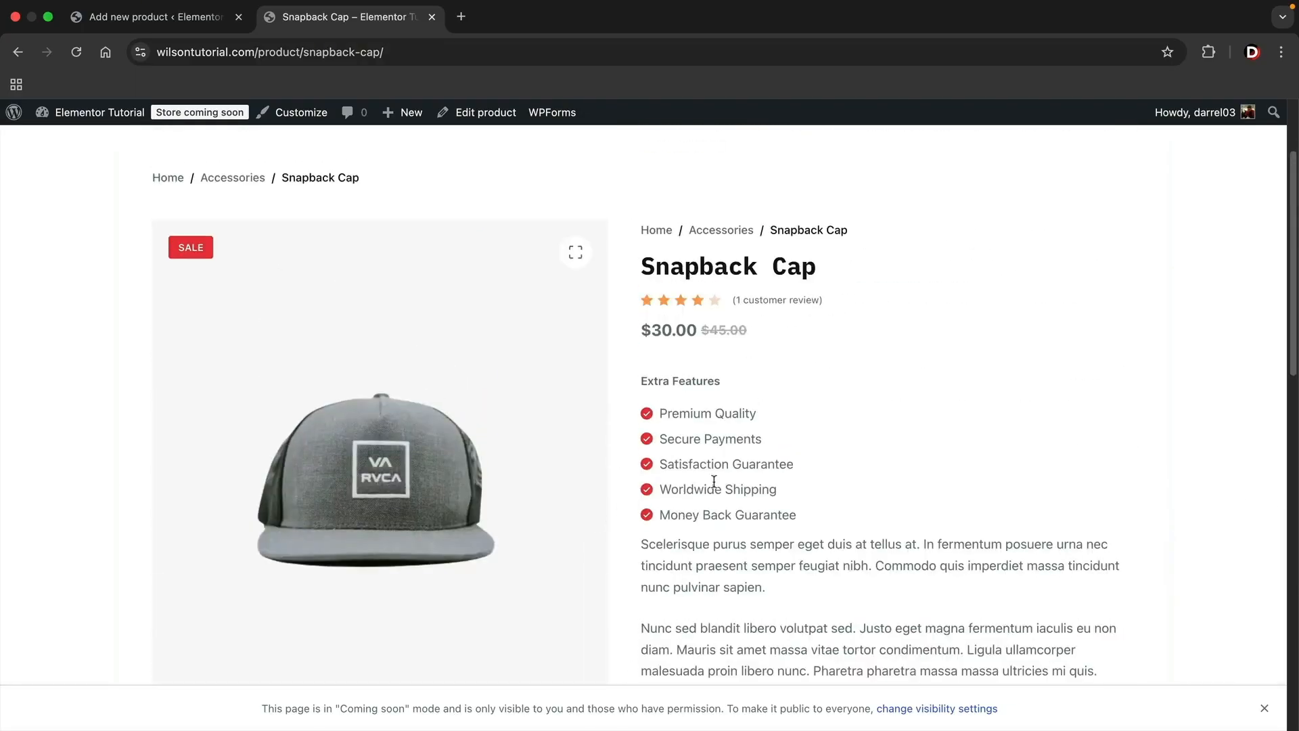
pyautogui.scroll(-1, 727, 470)
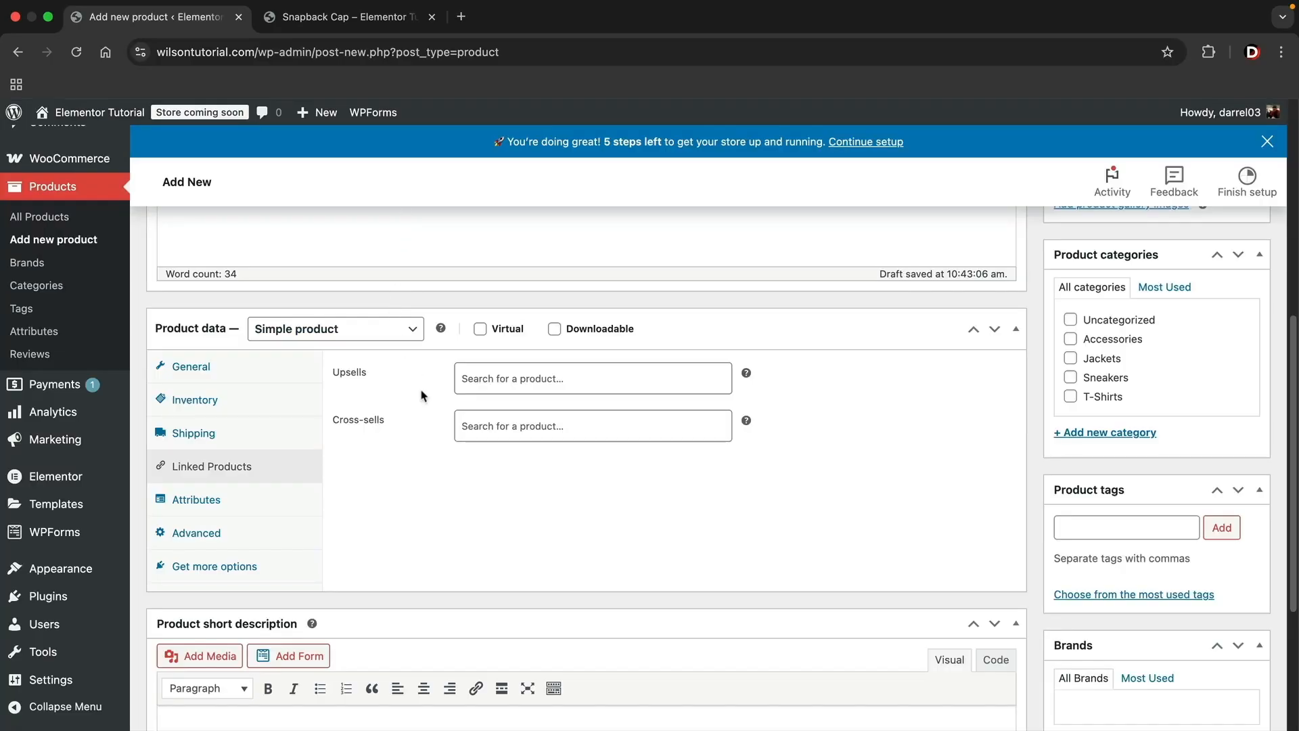
# Link the Snapback Cap as an upsell and open the product's attribute settings
pyautogui.click(499, 427)
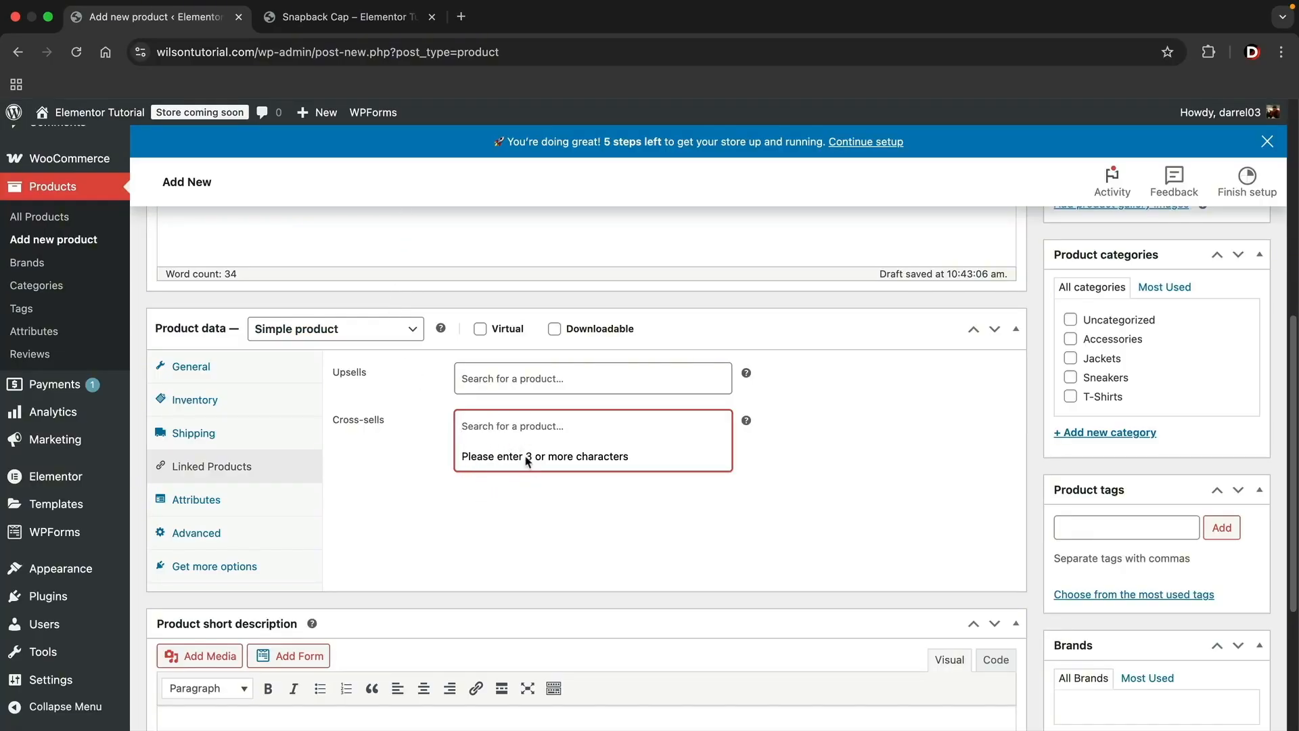
pyautogui.click(513, 376)
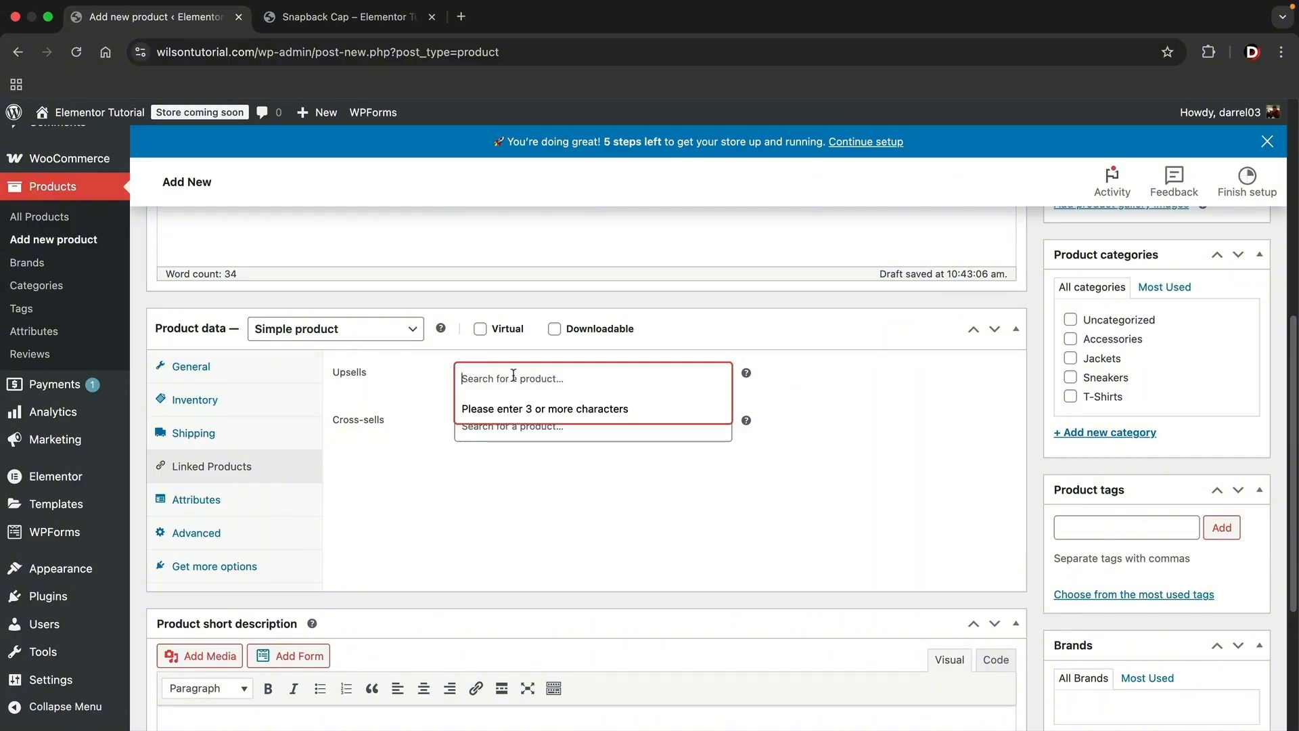
pyautogui.write('snap')
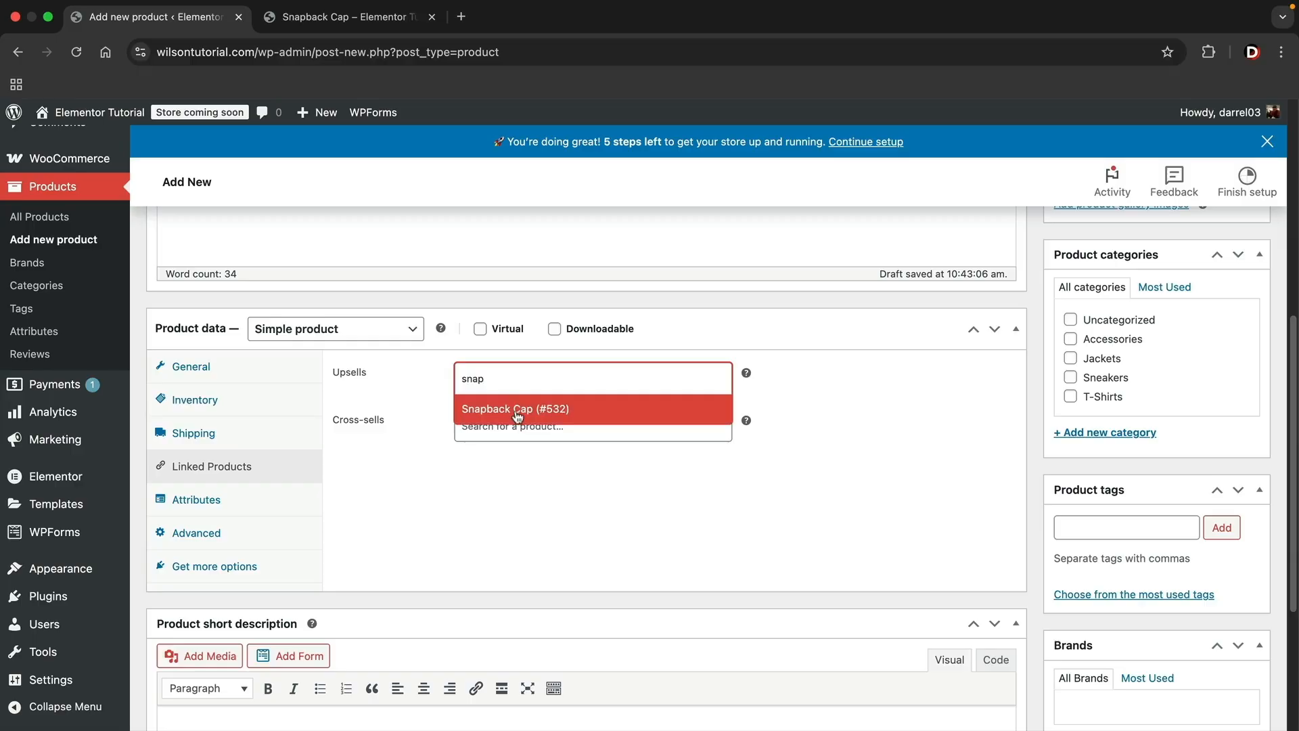
pyautogui.click(518, 414)
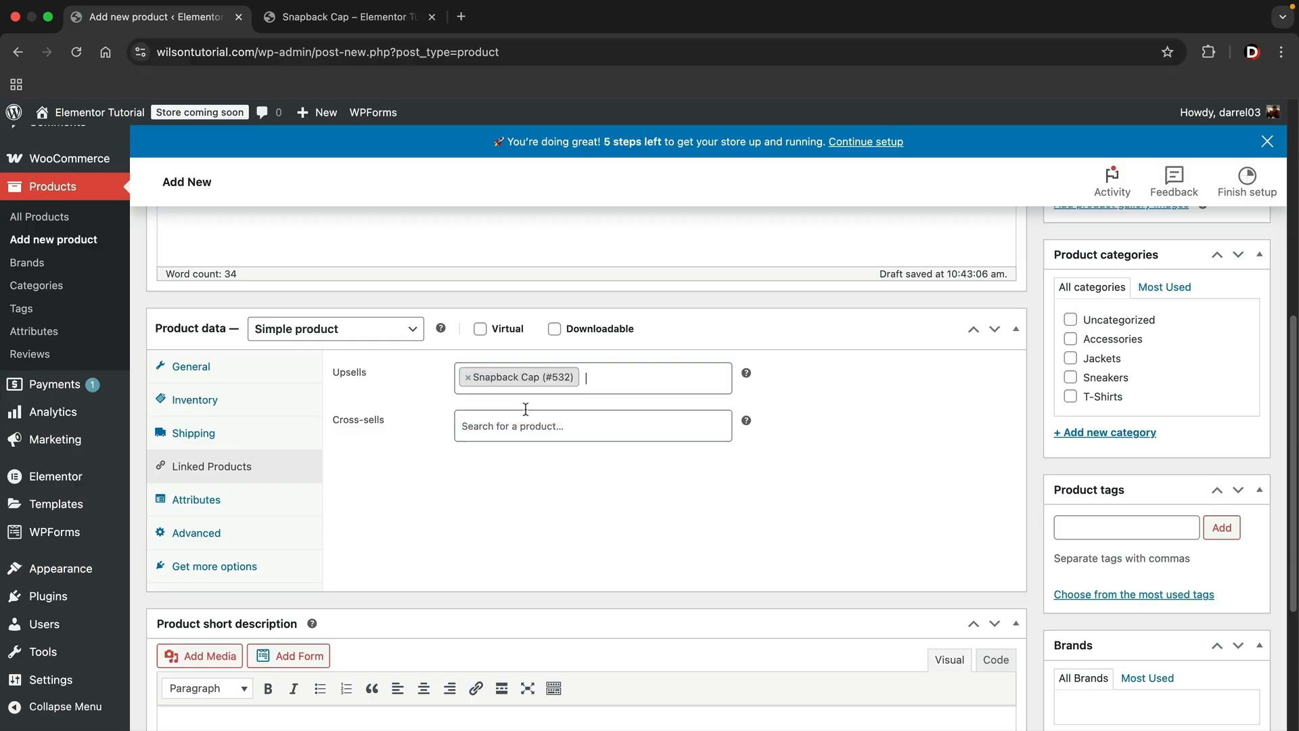
pyautogui.click(206, 502)
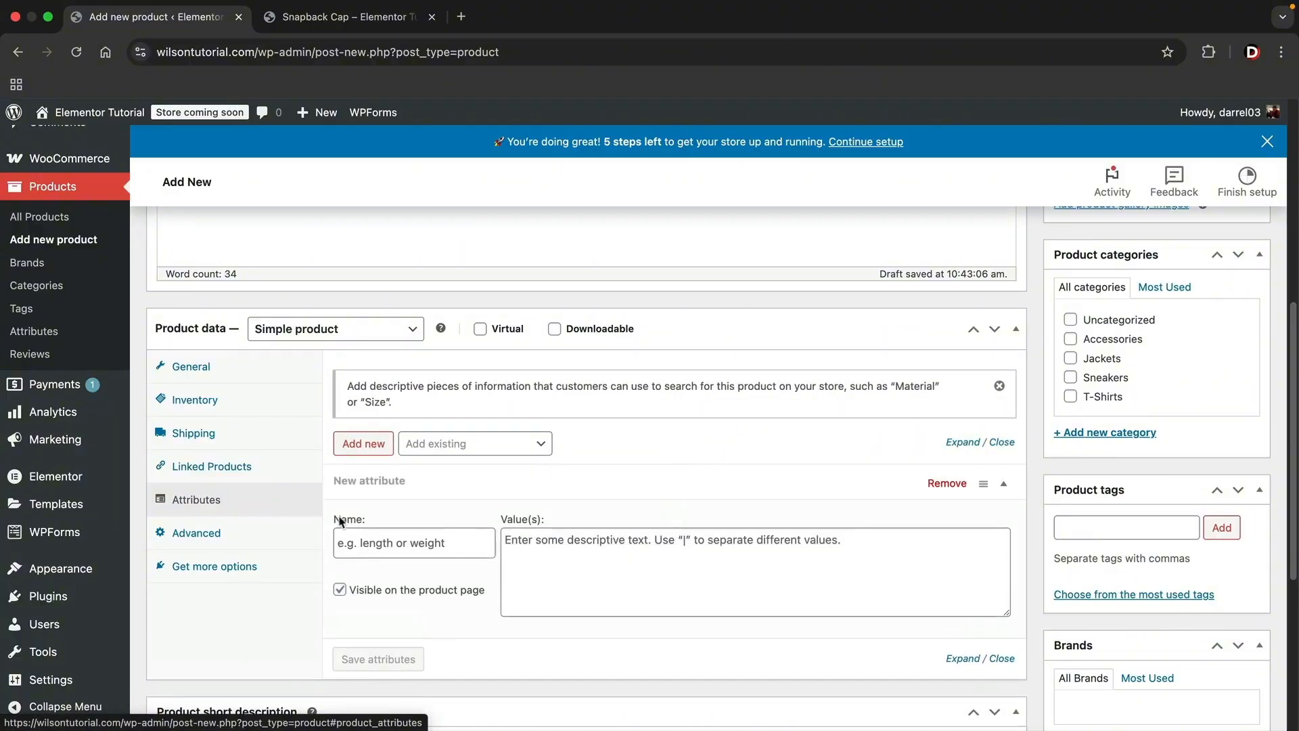
# Copy the "Scelerisque purus" paragraph from the Snapback Cap page and paste it as the new product's short description
pyautogui.scroll(-5, 343, 527)
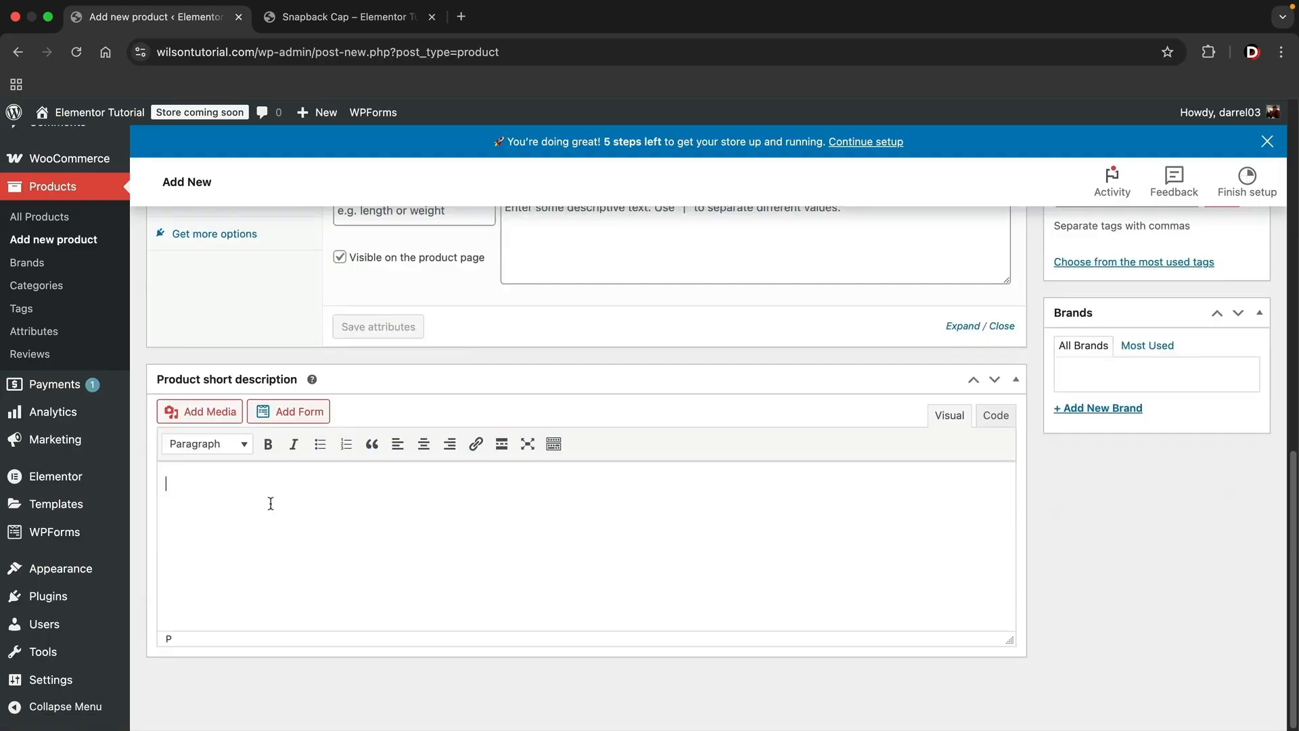
pyautogui.click(348, 20)
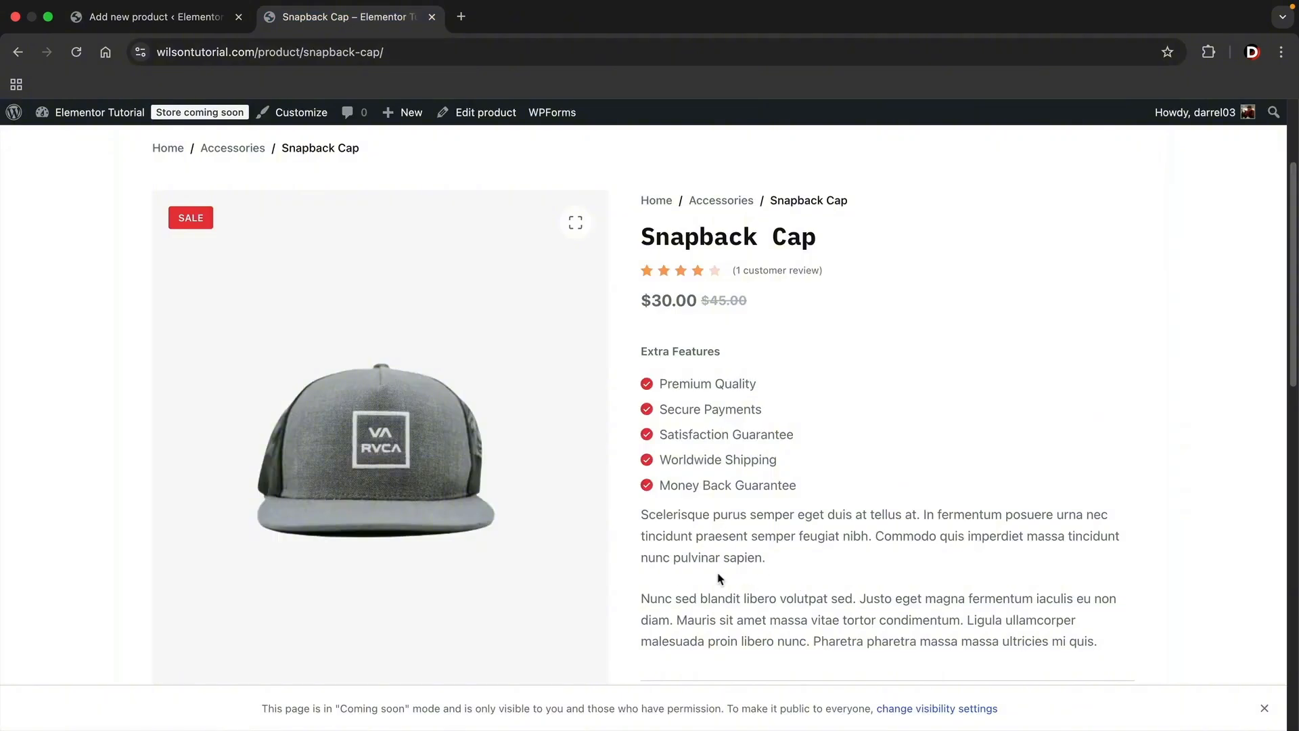
pyautogui.moveTo(770, 558); pyautogui.dragTo(653, 516)
pyautogui.rightClick(654, 517)
pyautogui.click(679, 544)
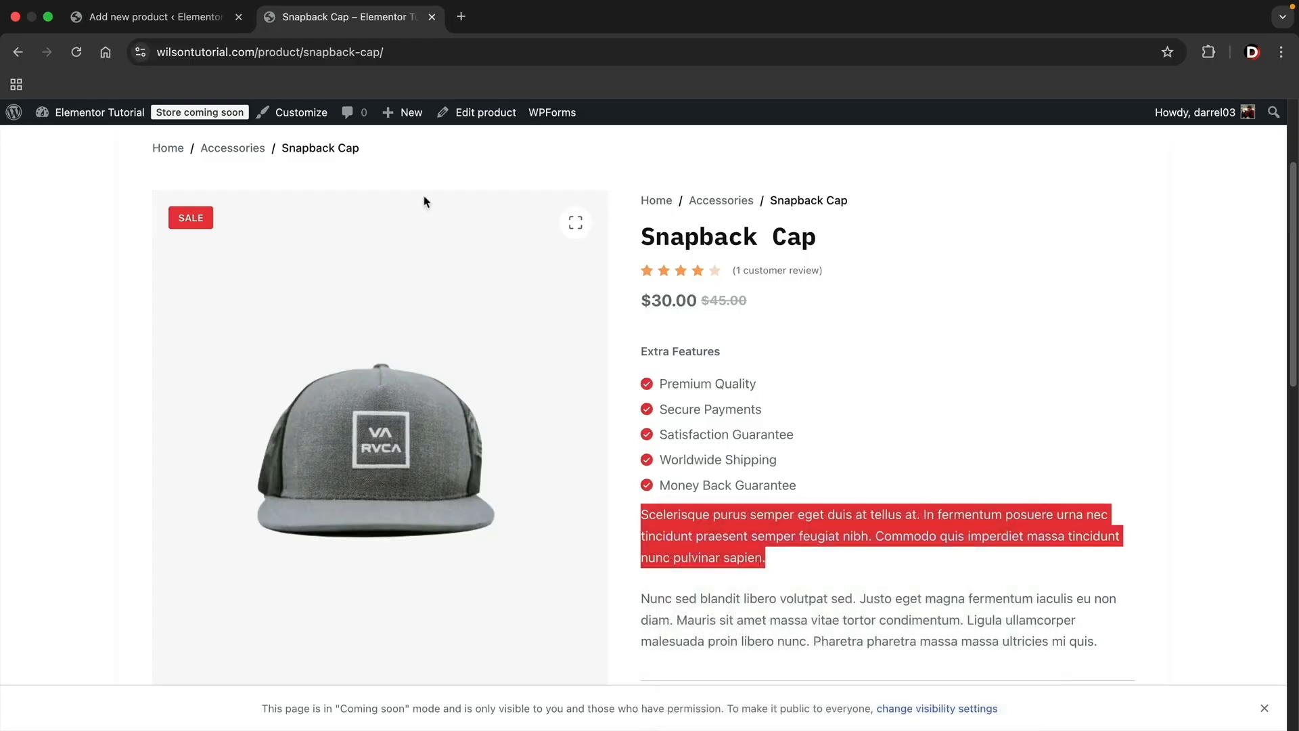
pyautogui.click(108, 19)
pyautogui.rightClick(222, 478)
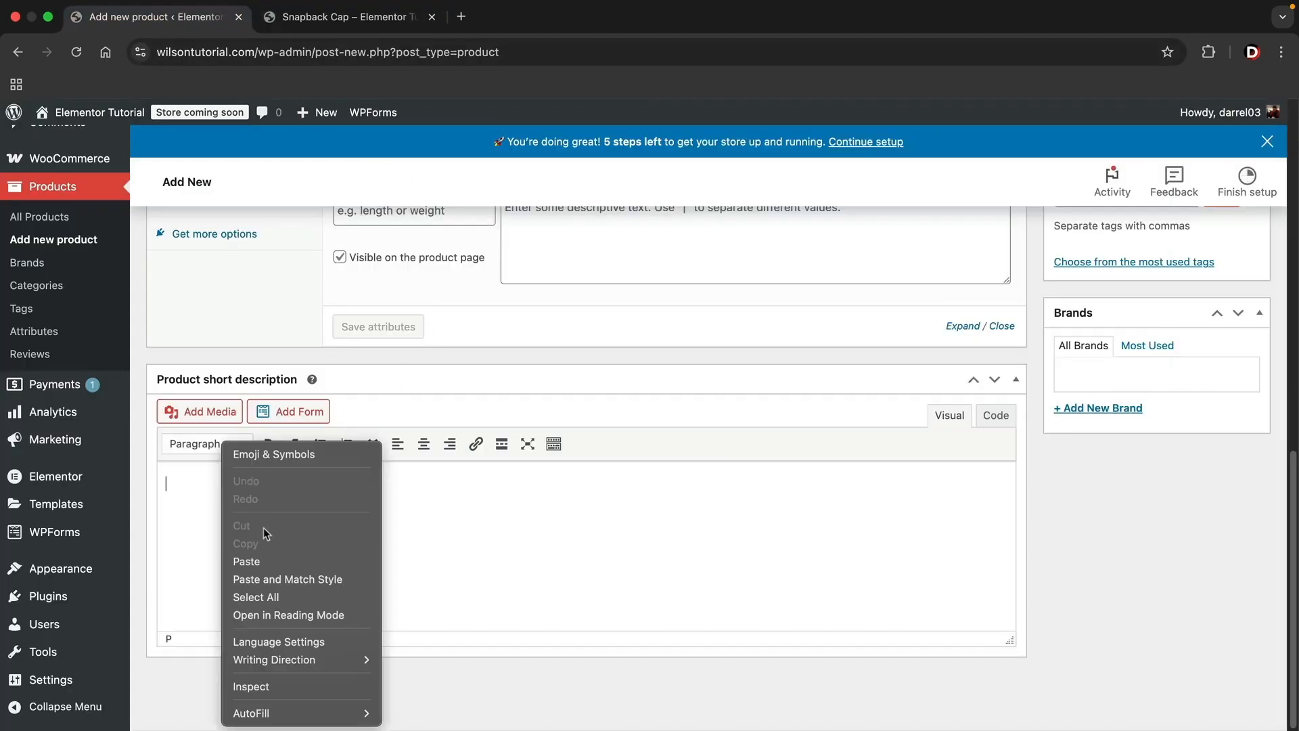
pyautogui.click(270, 562)
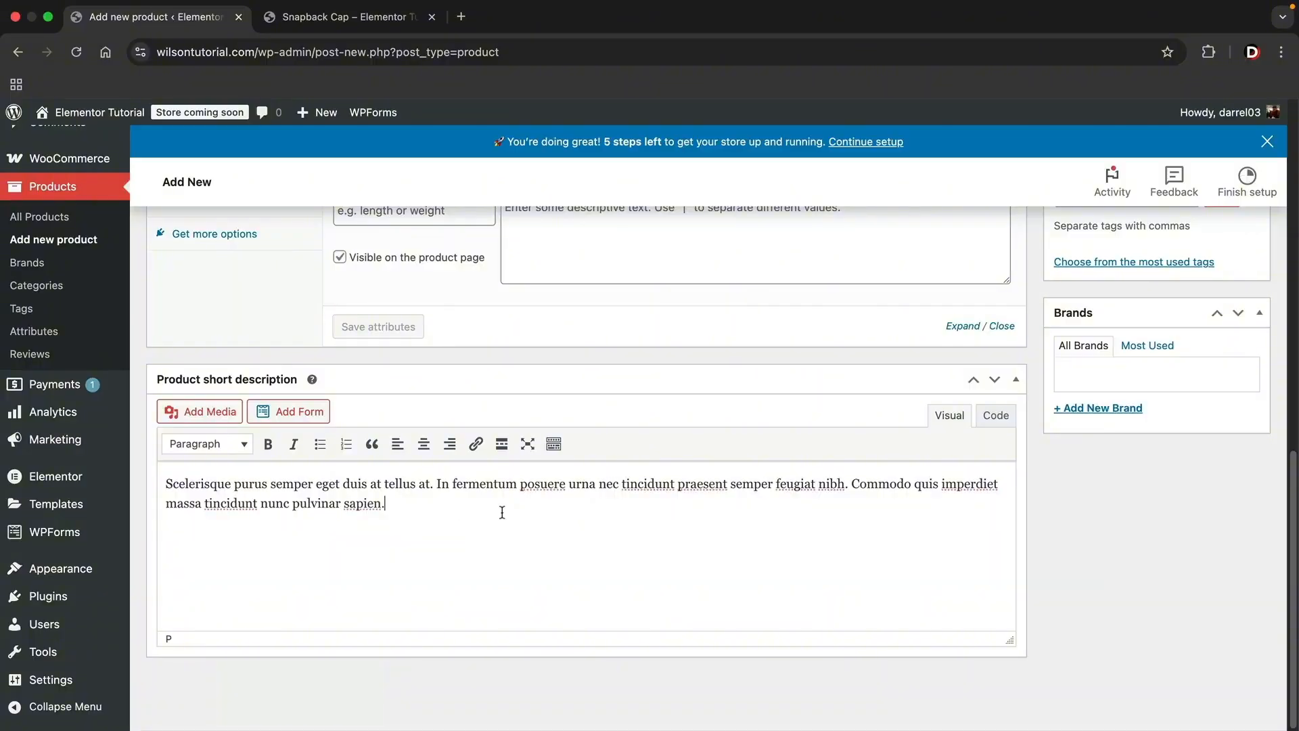
# Set the black 705 T-shirt picture from the media library as the product image
pyautogui.moveTo(1296, 640); pyautogui.dragTo(1296, 287)
pyautogui.click(1110, 555)
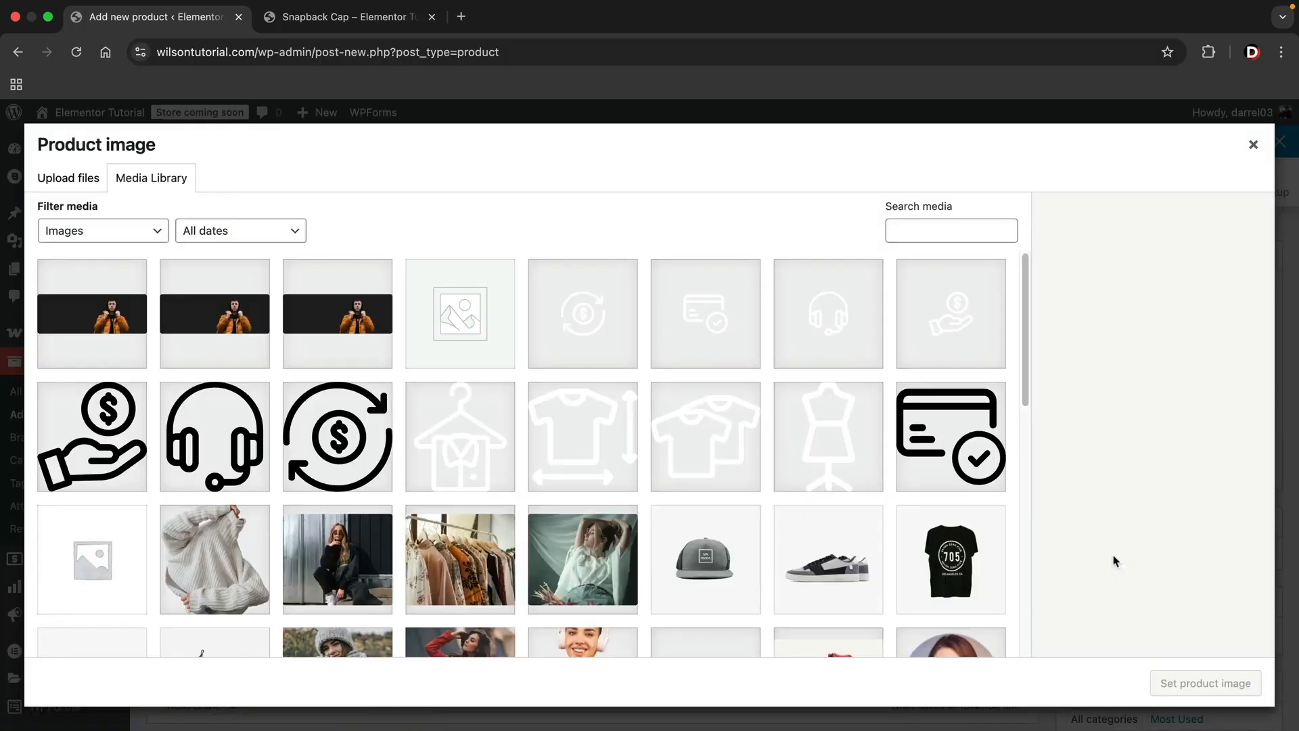
pyautogui.scroll(-5, 892, 549)
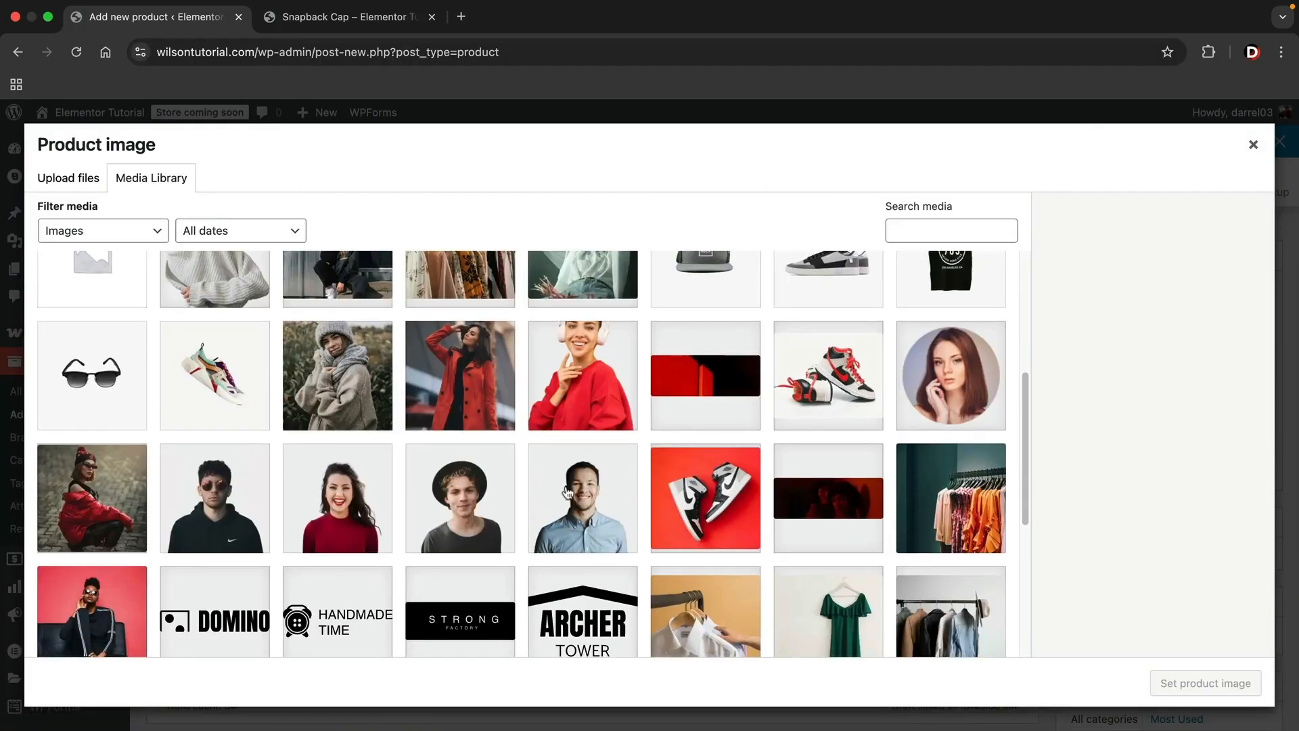
pyautogui.scroll(-3, 565, 496)
pyautogui.scroll(-3, 565, 496)
pyautogui.scroll(5, 562, 489)
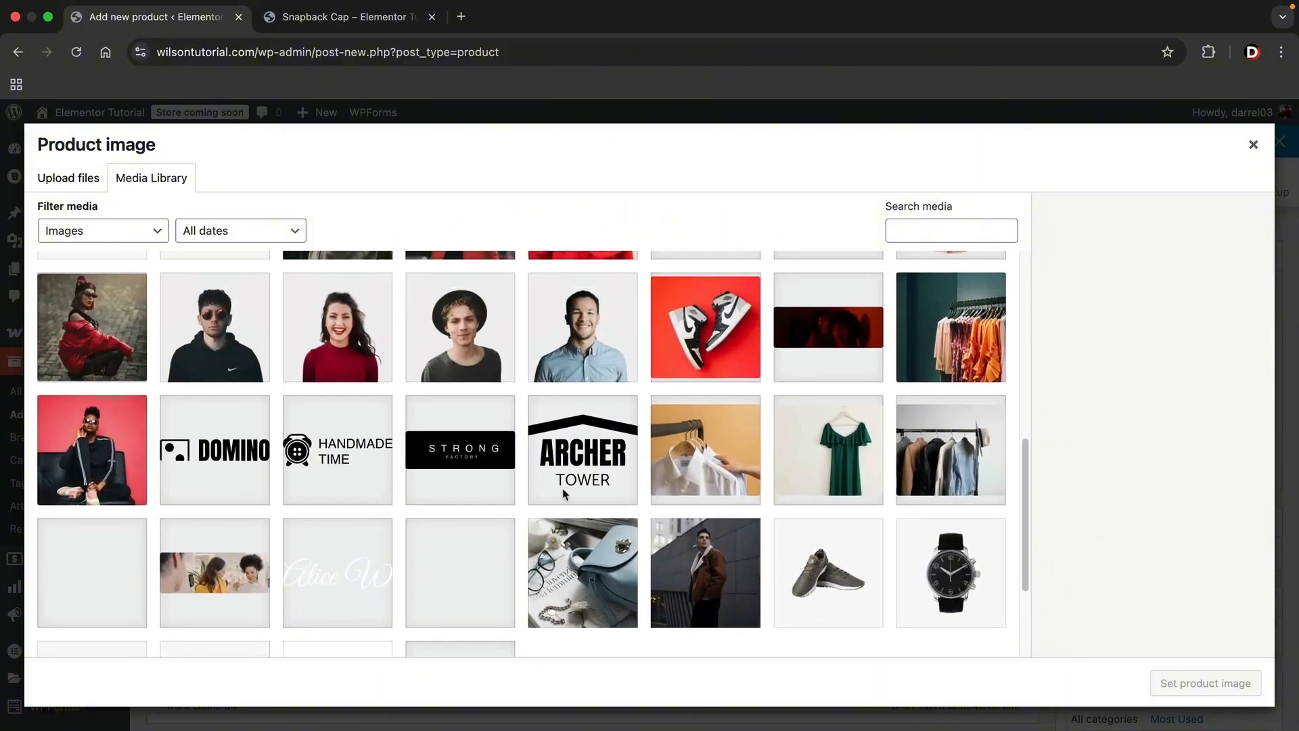
pyautogui.scroll(5, 563, 488)
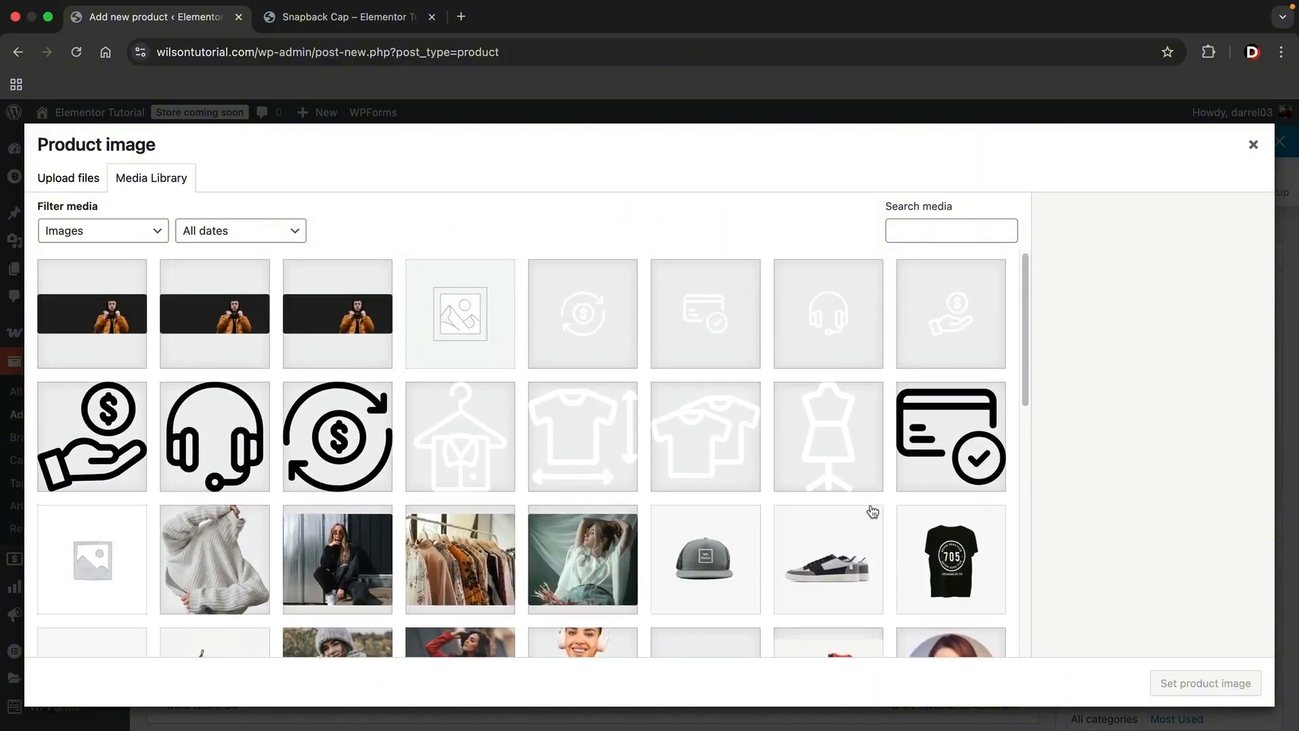
pyautogui.click(952, 557)
pyautogui.click(1165, 683)
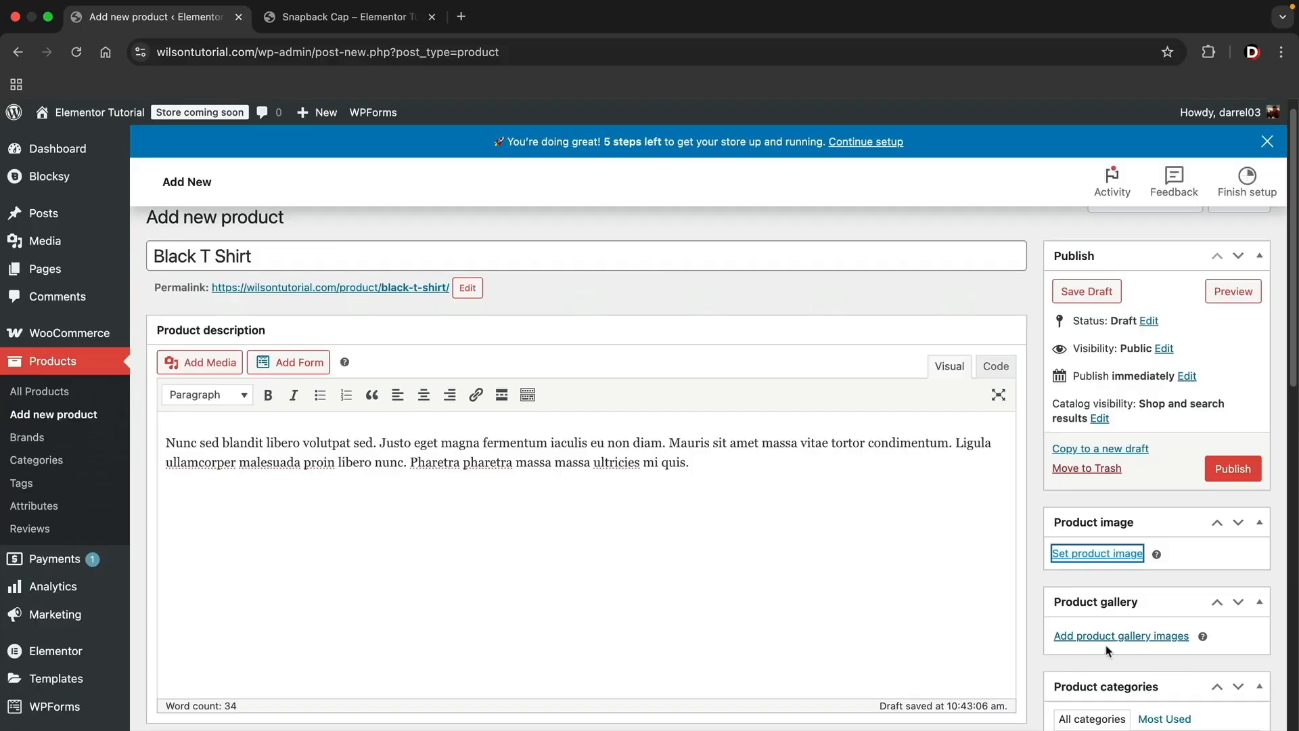
# Add the clothes rack picture blog-article-thumb-1_optimized.webp and the portrait team-member-1_optimized.webp to the product gallery
pyautogui.scroll(-5, 1095, 607)
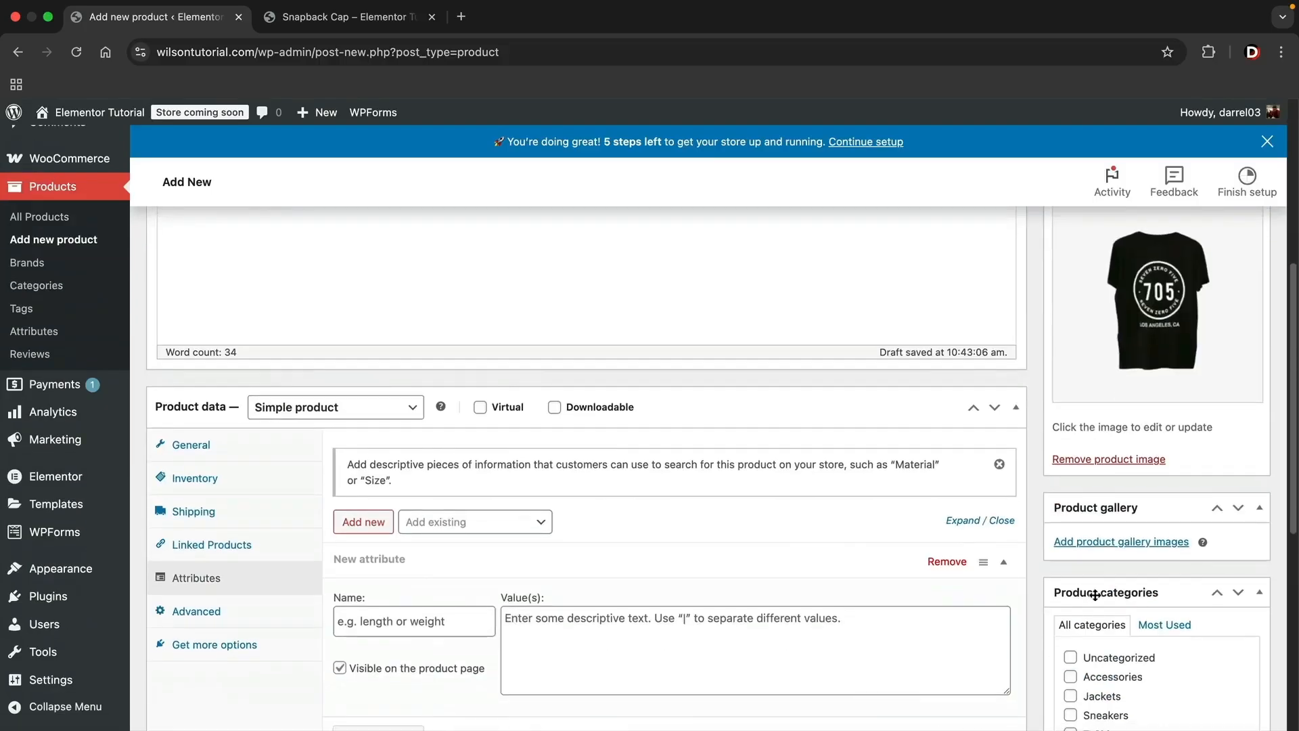
pyautogui.click(1112, 541)
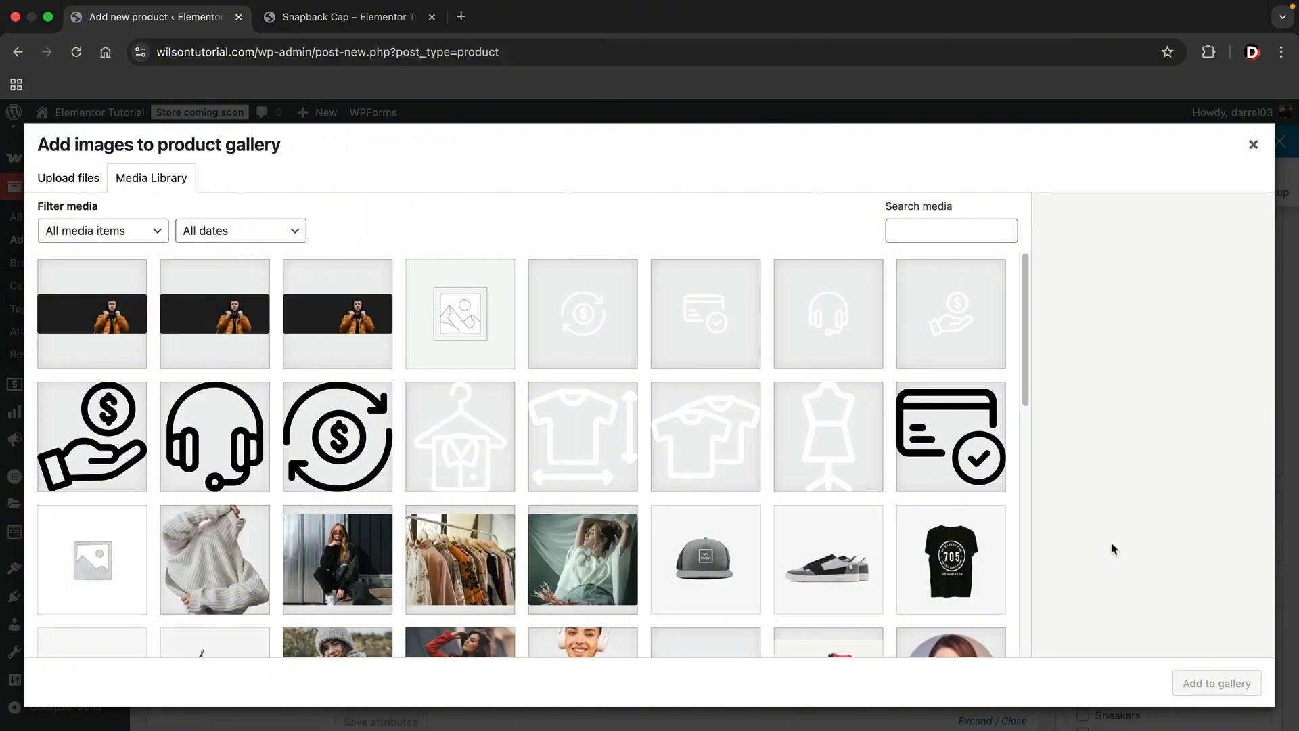
pyautogui.scroll(-10, 947, 474)
pyautogui.click(951, 452)
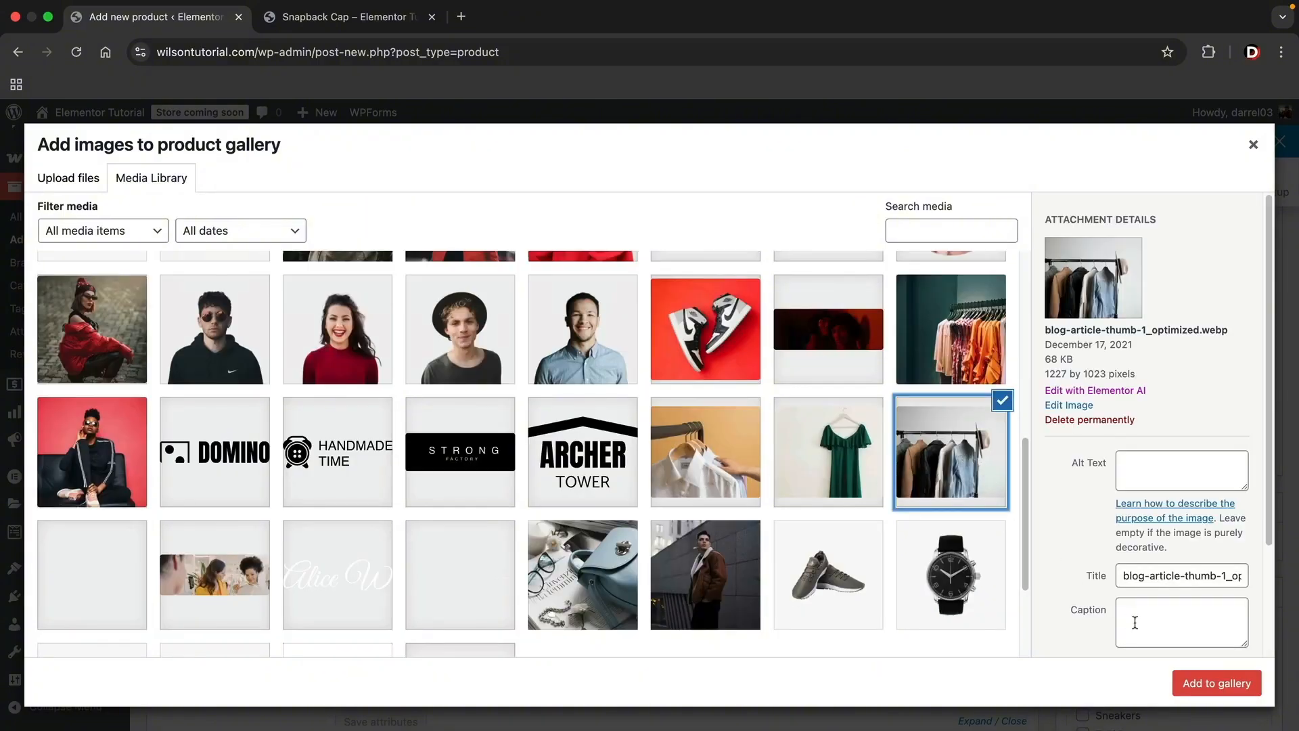
pyautogui.click(1199, 681)
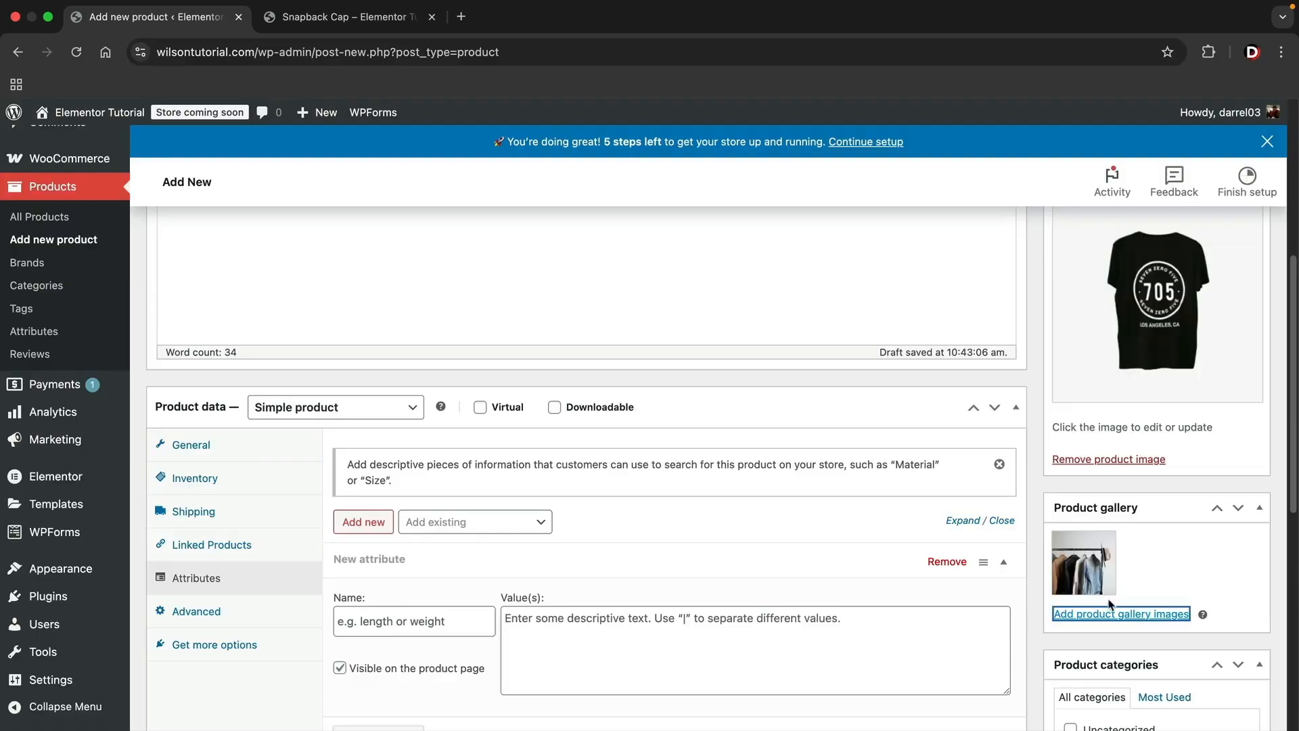
pyautogui.click(1112, 611)
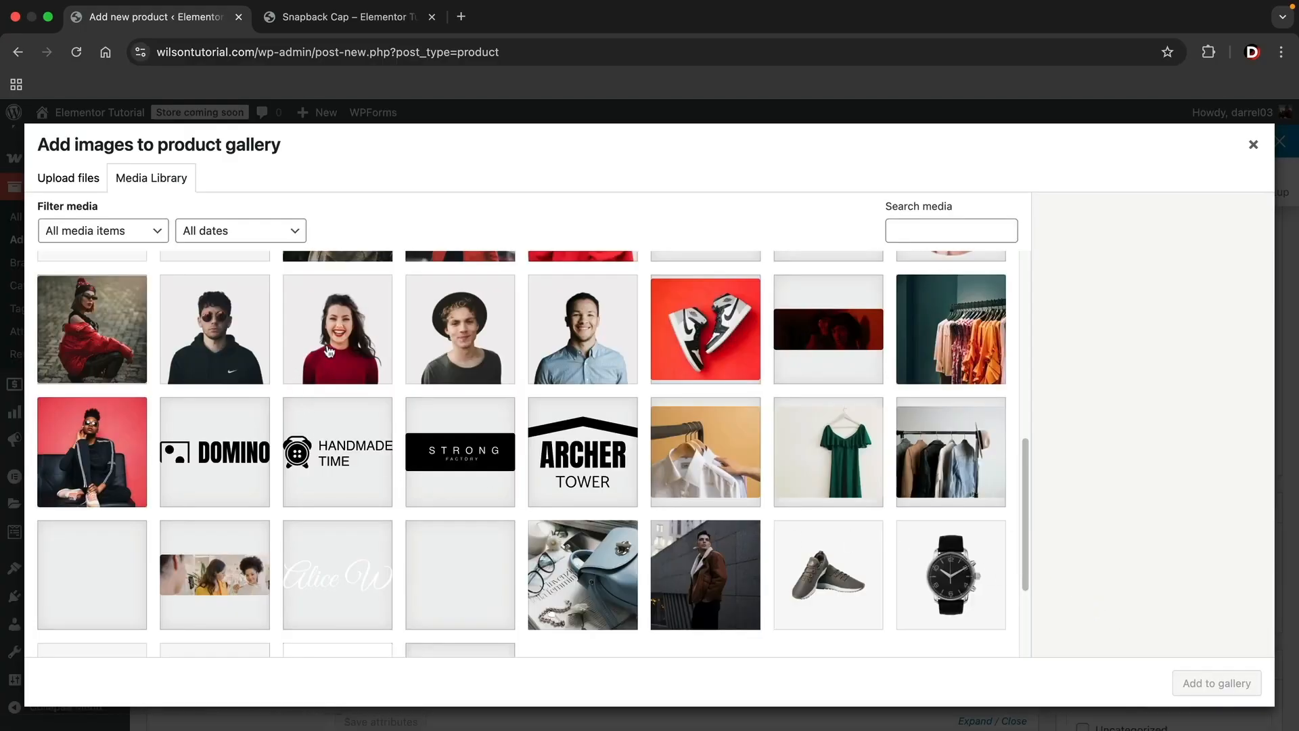
pyautogui.click(441, 341)
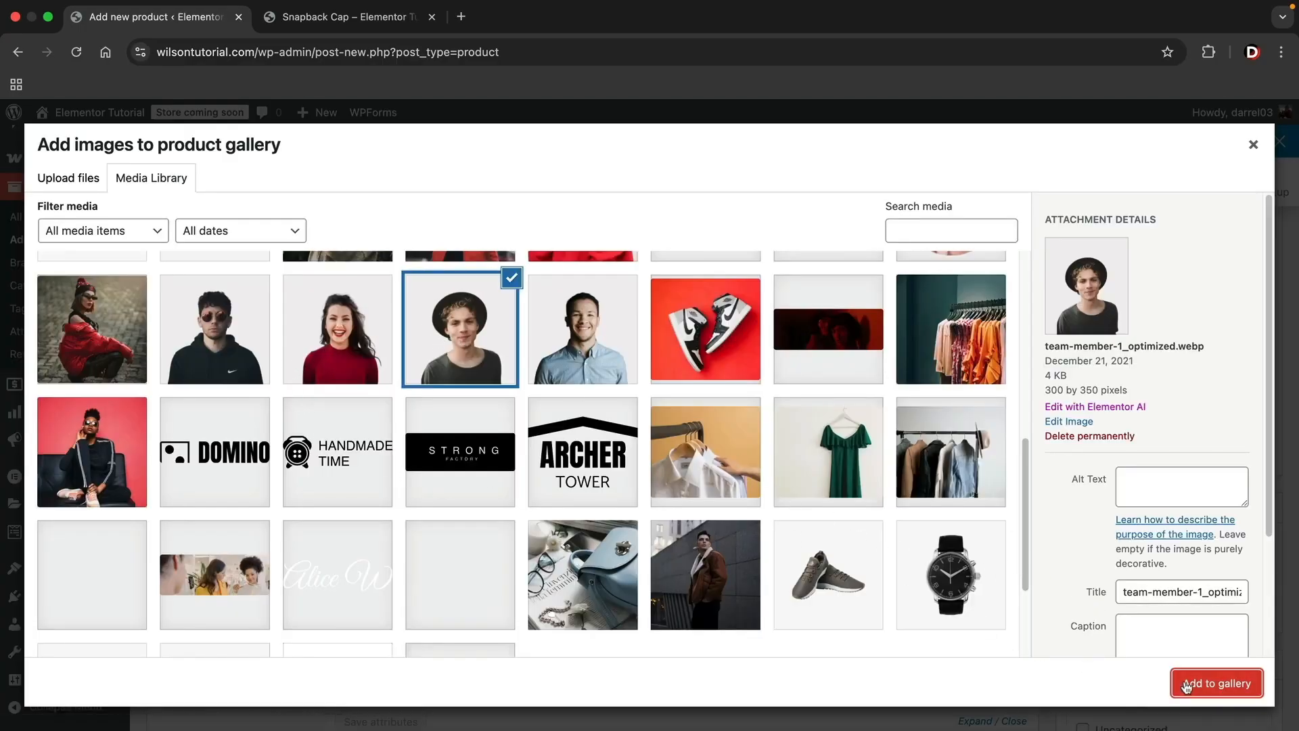
pyautogui.click(1188, 684)
# Create a new product category named with the store owner's first name followed by "Shirts"
pyautogui.scroll(-3, 1149, 581)
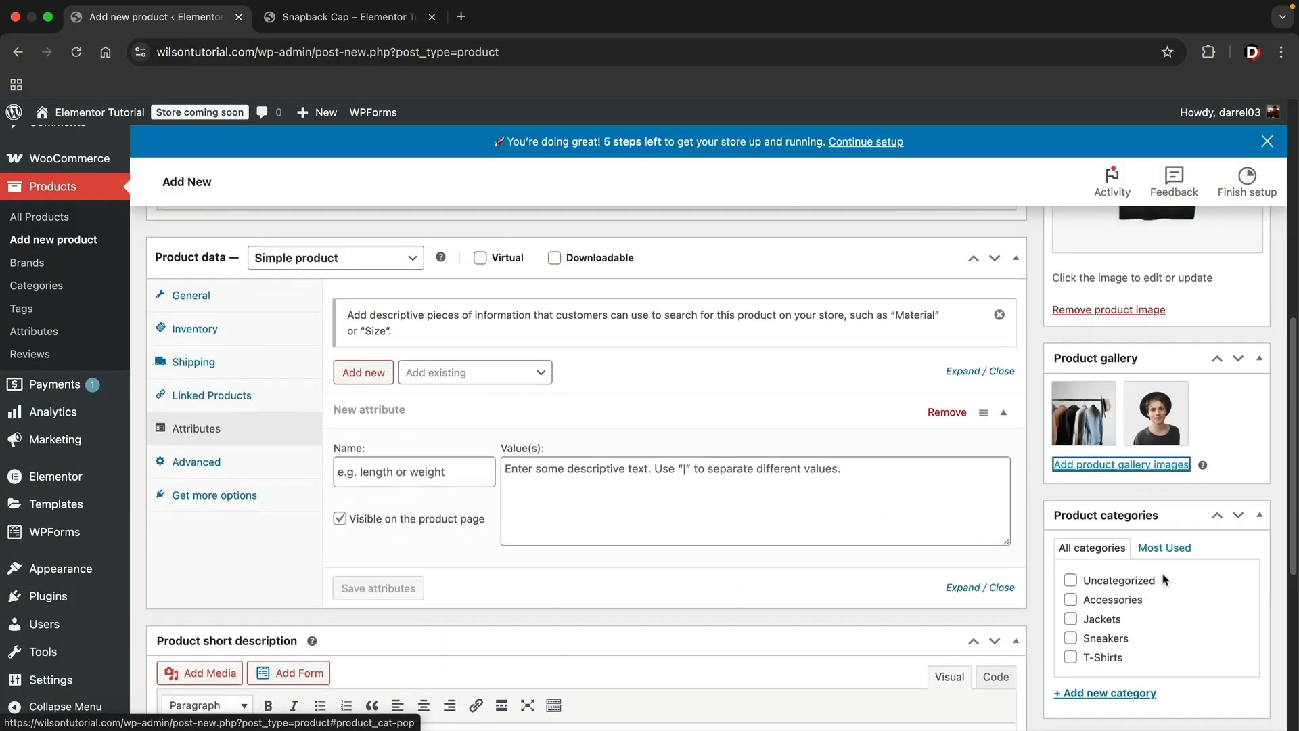
pyautogui.scroll(-1, 1144, 537)
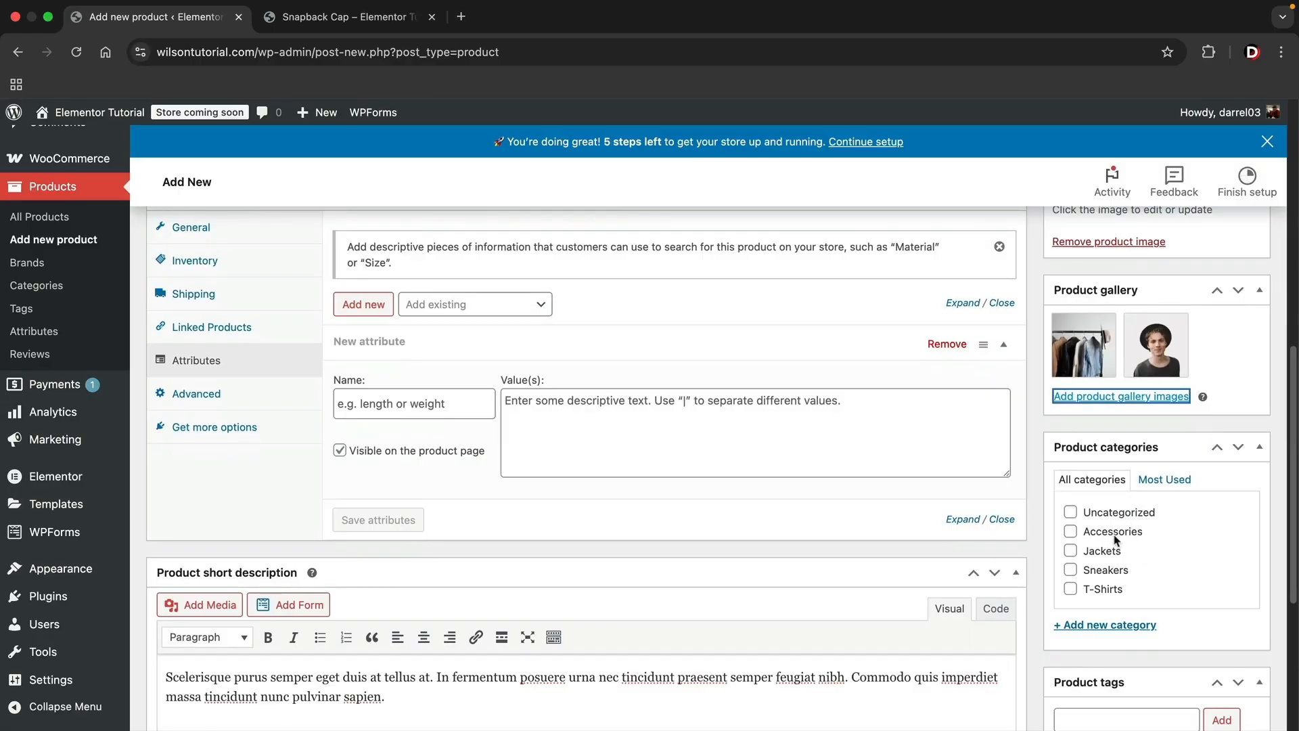
pyautogui.click(1117, 623)
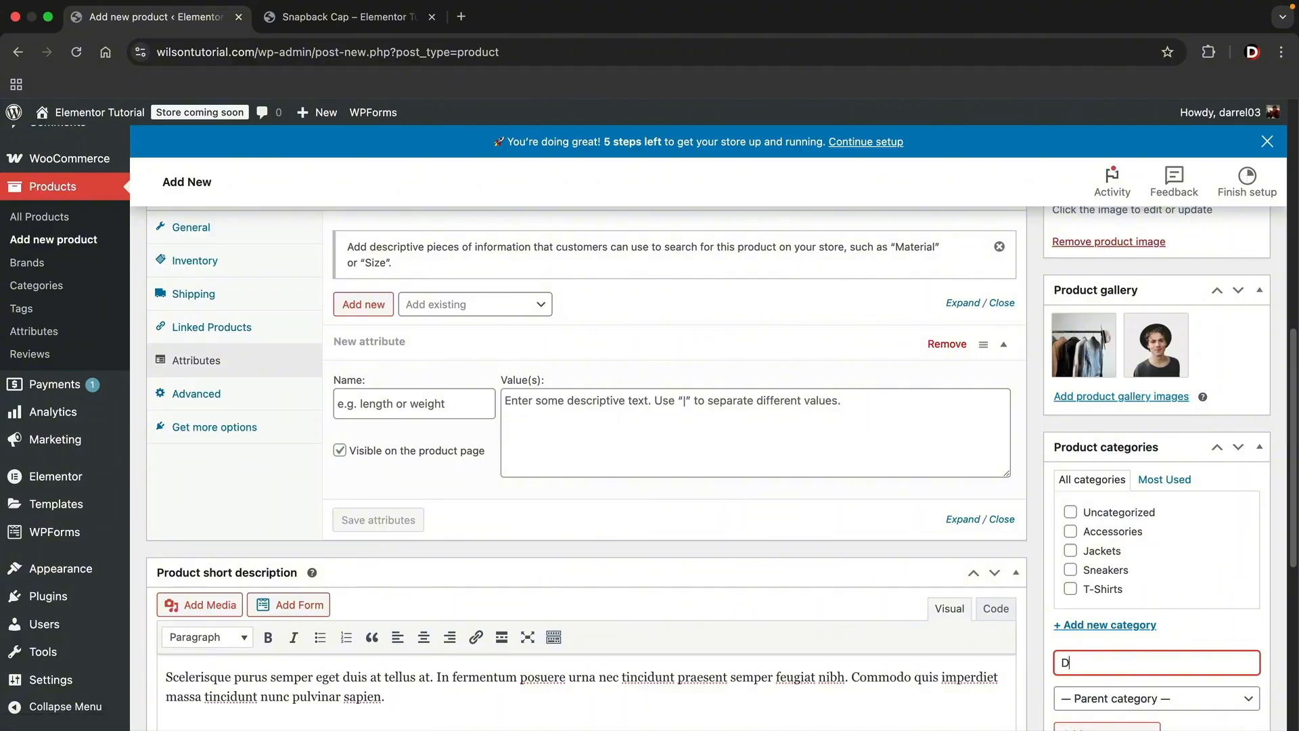
pyautogui.write('Darrels Shirts')
pyautogui.scroll(-3, 1115, 585)
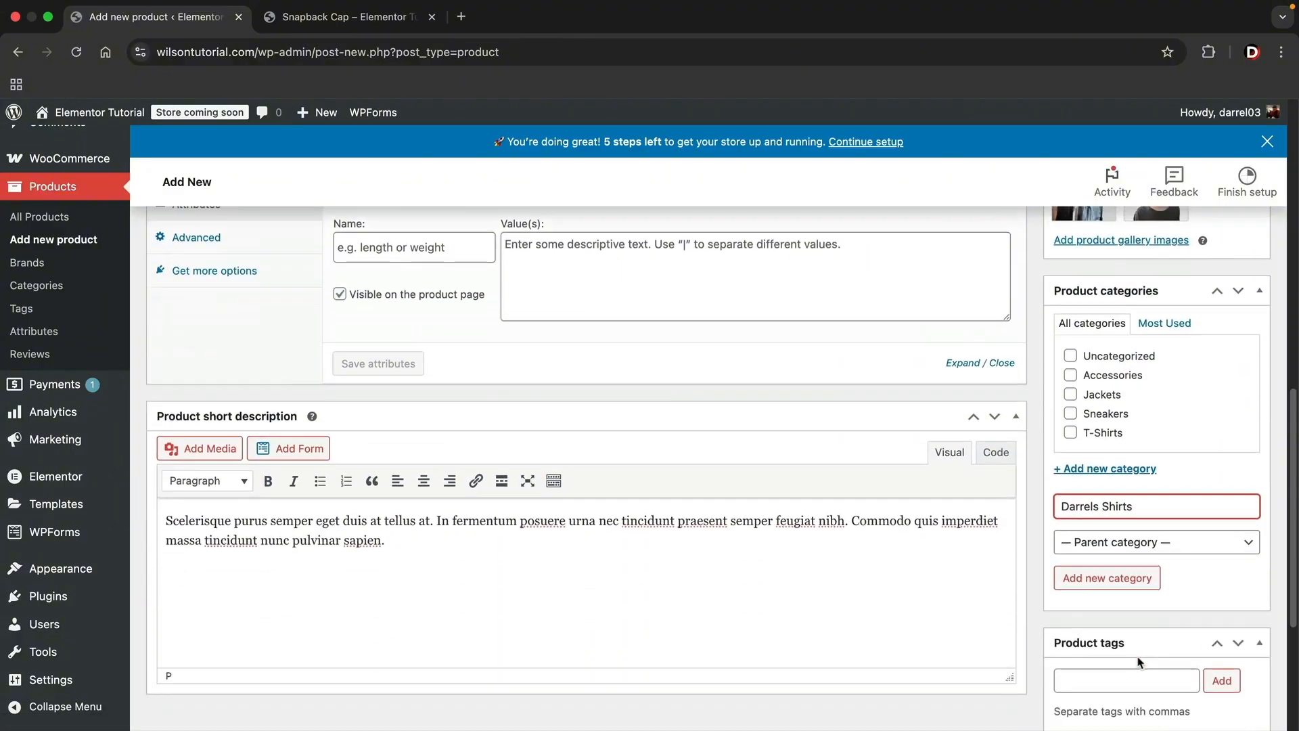
pyautogui.click(1114, 577)
# Add the product tags "black" and "shirt"
pyautogui.scroll(-3, 1114, 583)
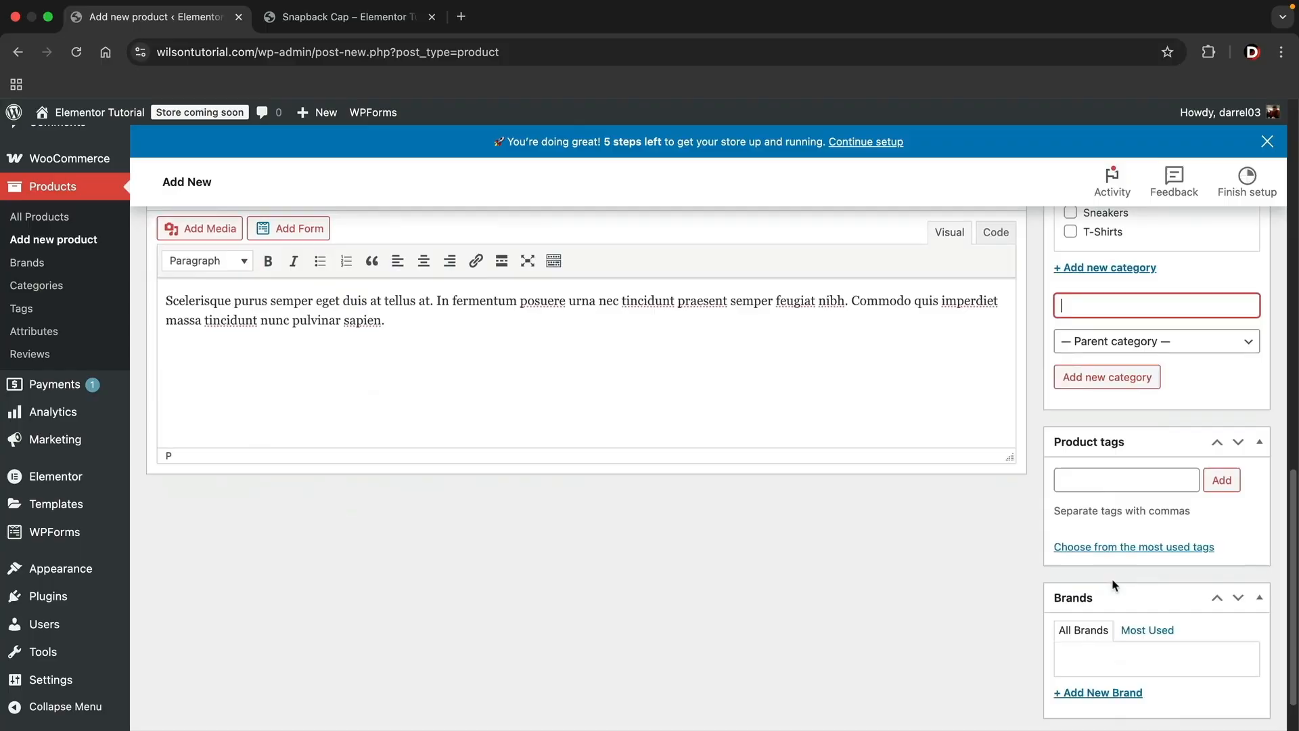
pyautogui.click(1118, 481)
pyautogui.press('Return')
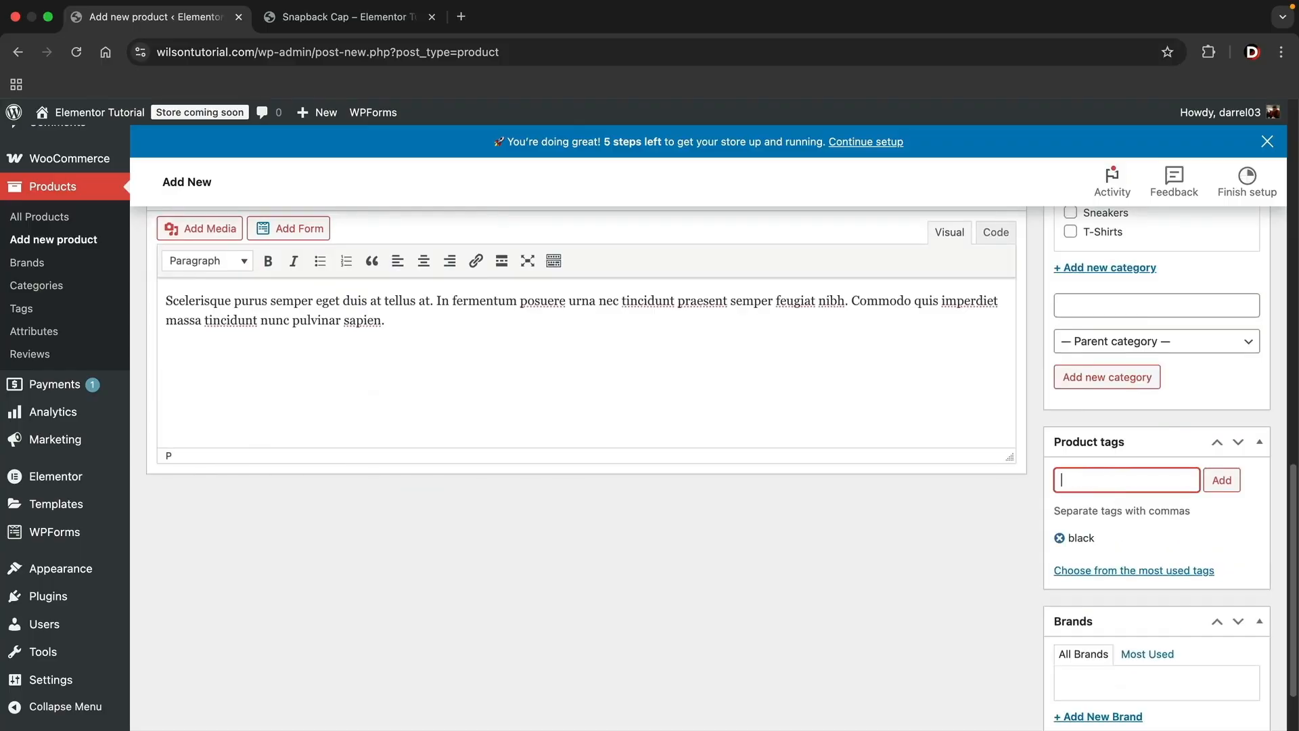
pyautogui.press('Return')
# Create the new brand "Nike" for the product
pyautogui.scroll(-1, 1143, 650)
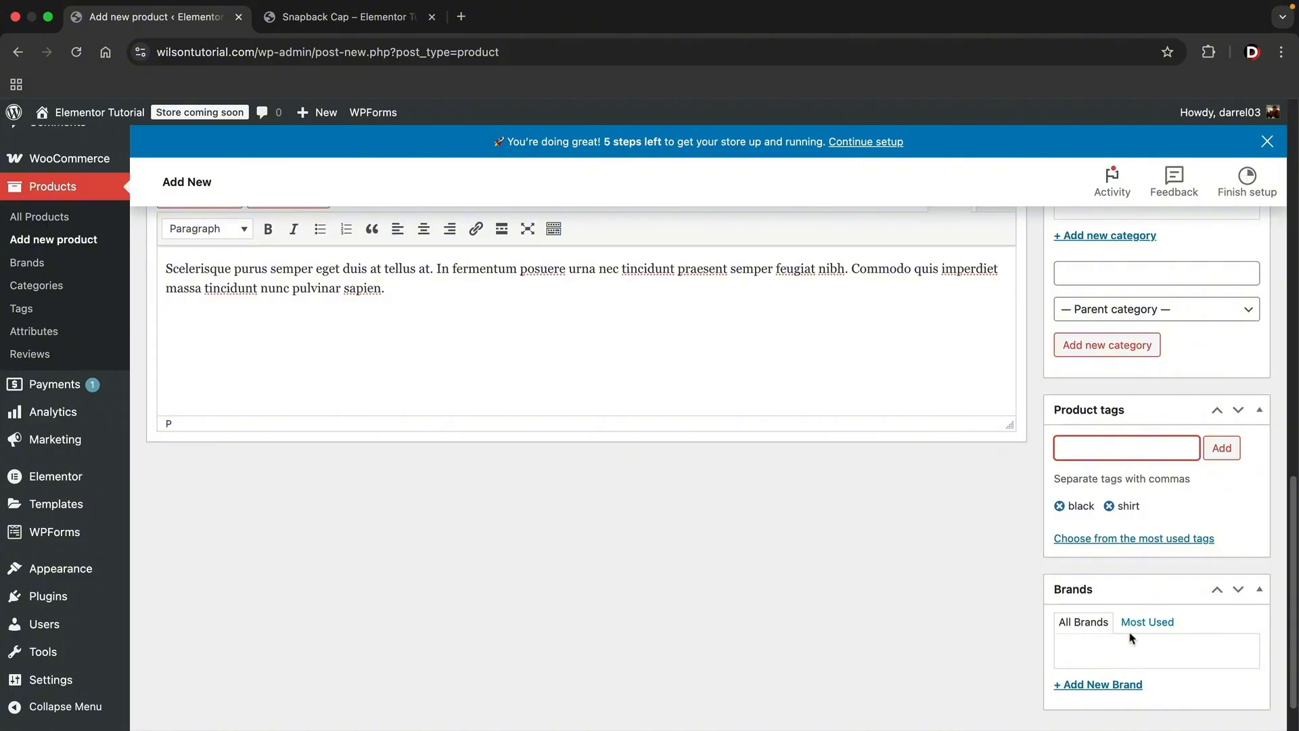
pyautogui.click(1127, 684)
pyautogui.scroll(-3, 1119, 670)
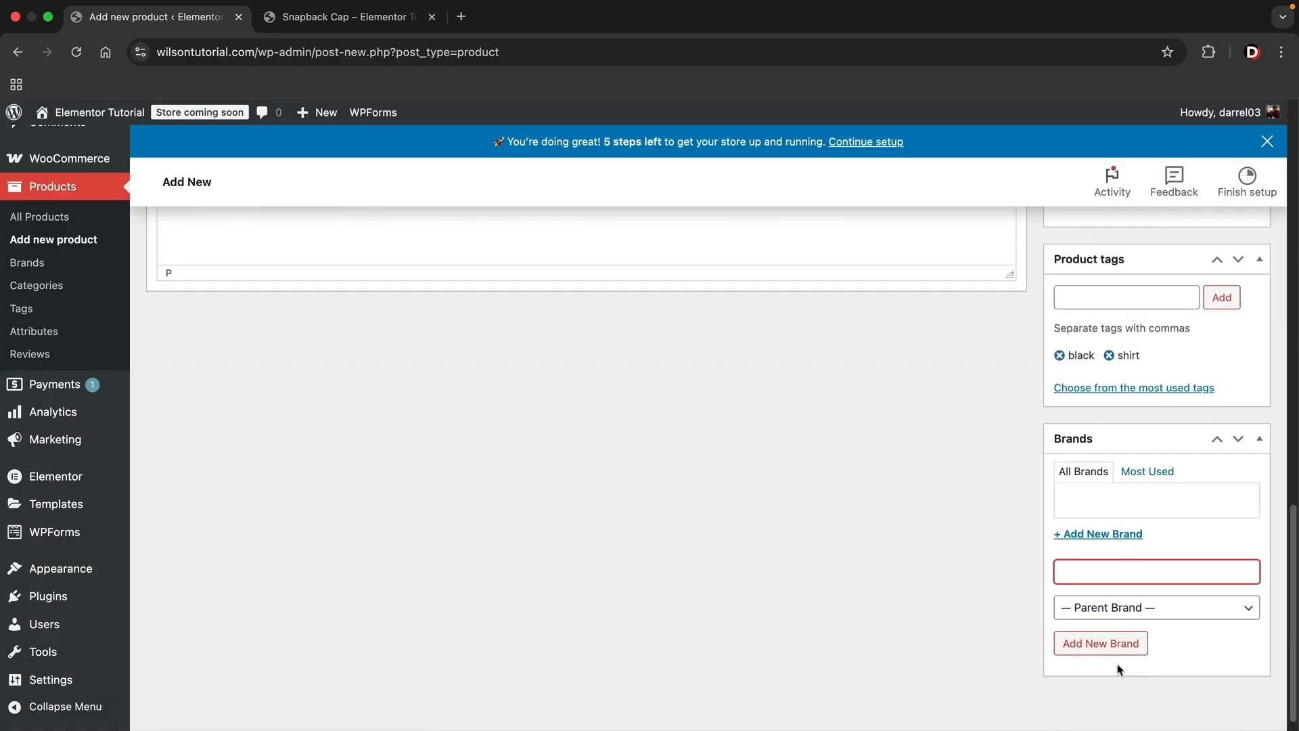
pyautogui.write('Nike')
pyautogui.click(1110, 643)
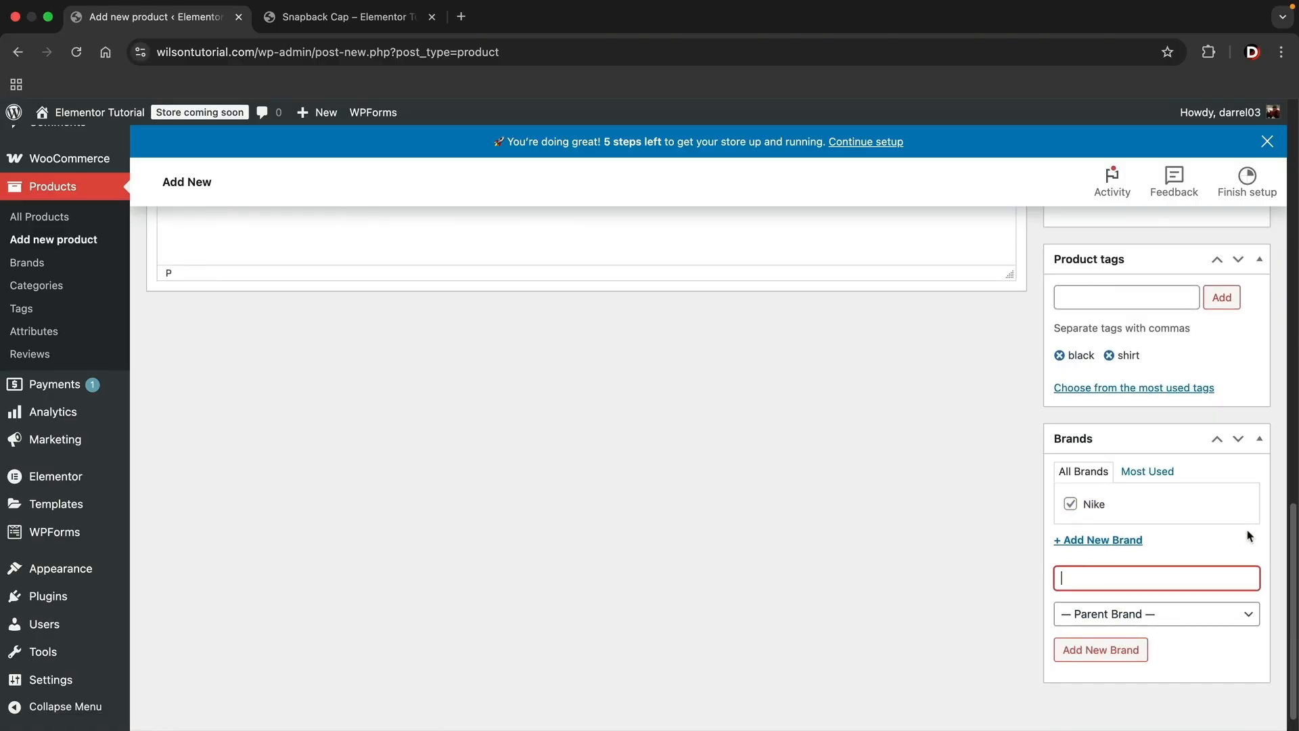
# Publish the Black T Shirt product and open its store page to review the category, price and short description
pyautogui.moveTo(1292, 561); pyautogui.dragTo(1295, 144)
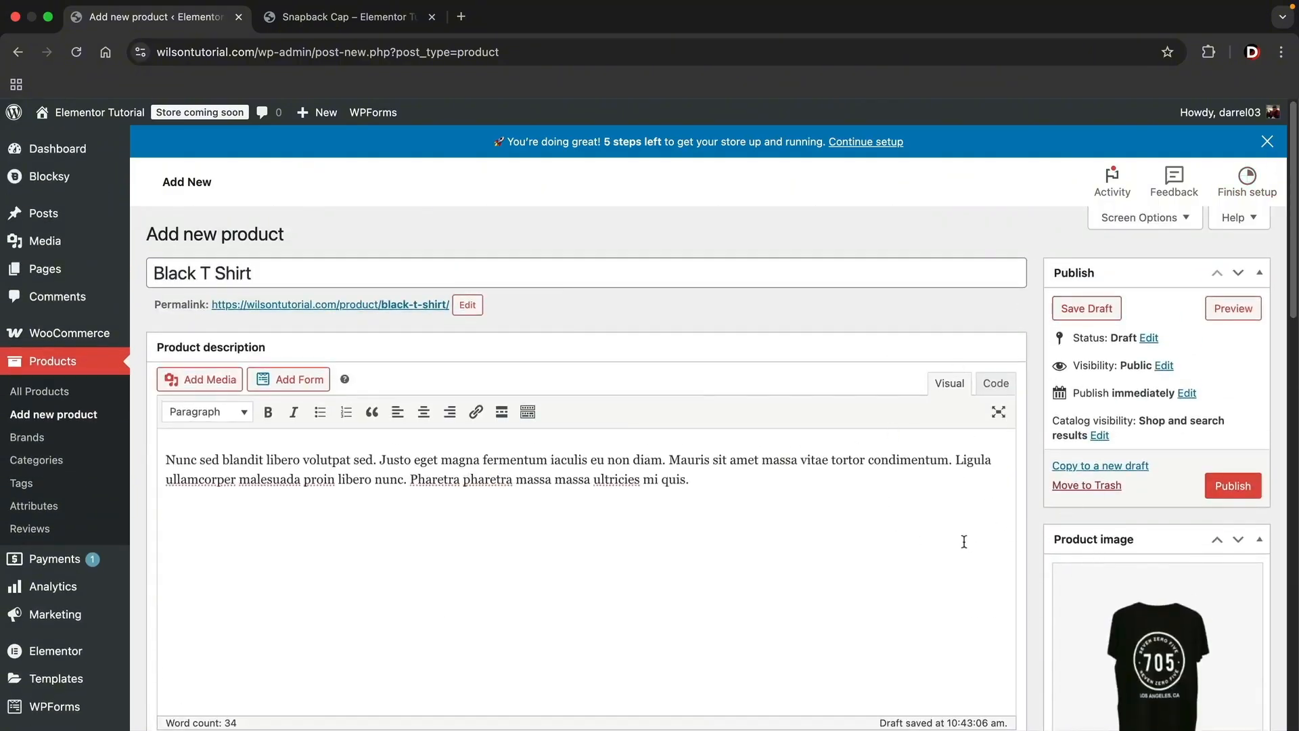
pyautogui.click(1229, 486)
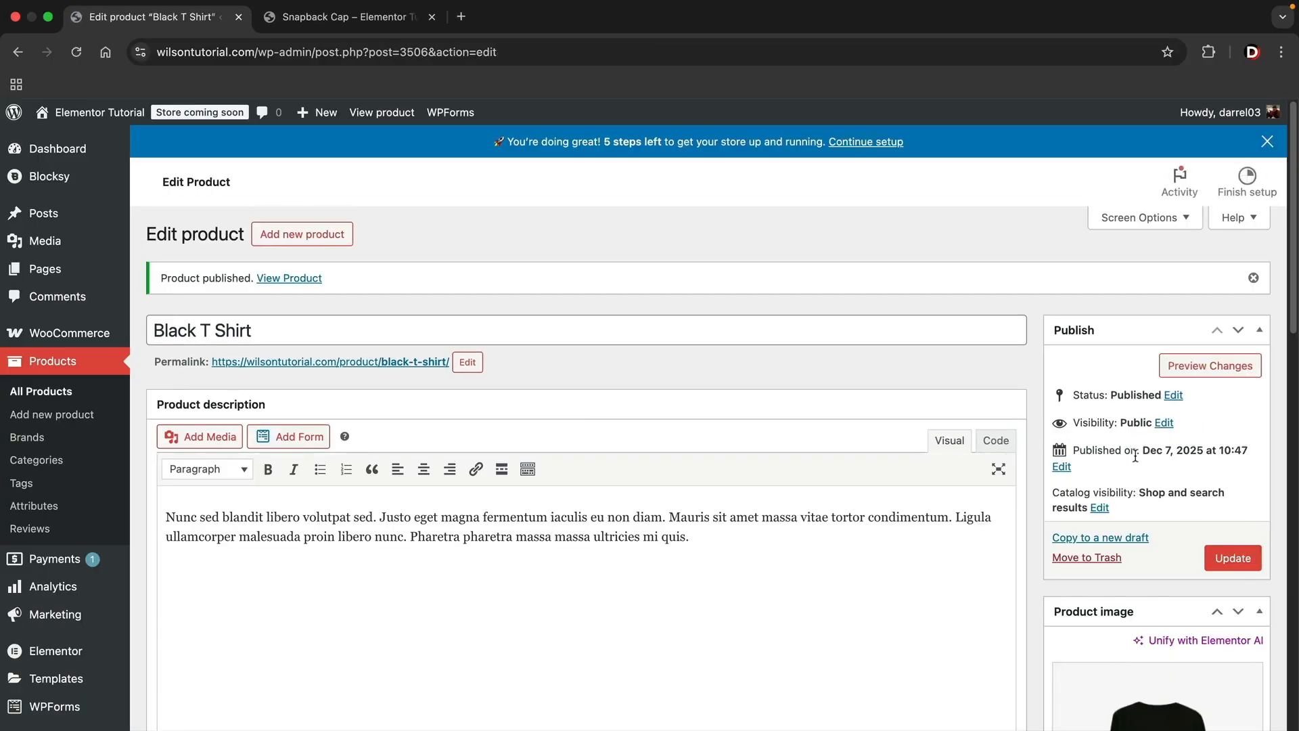
pyautogui.click(283, 280)
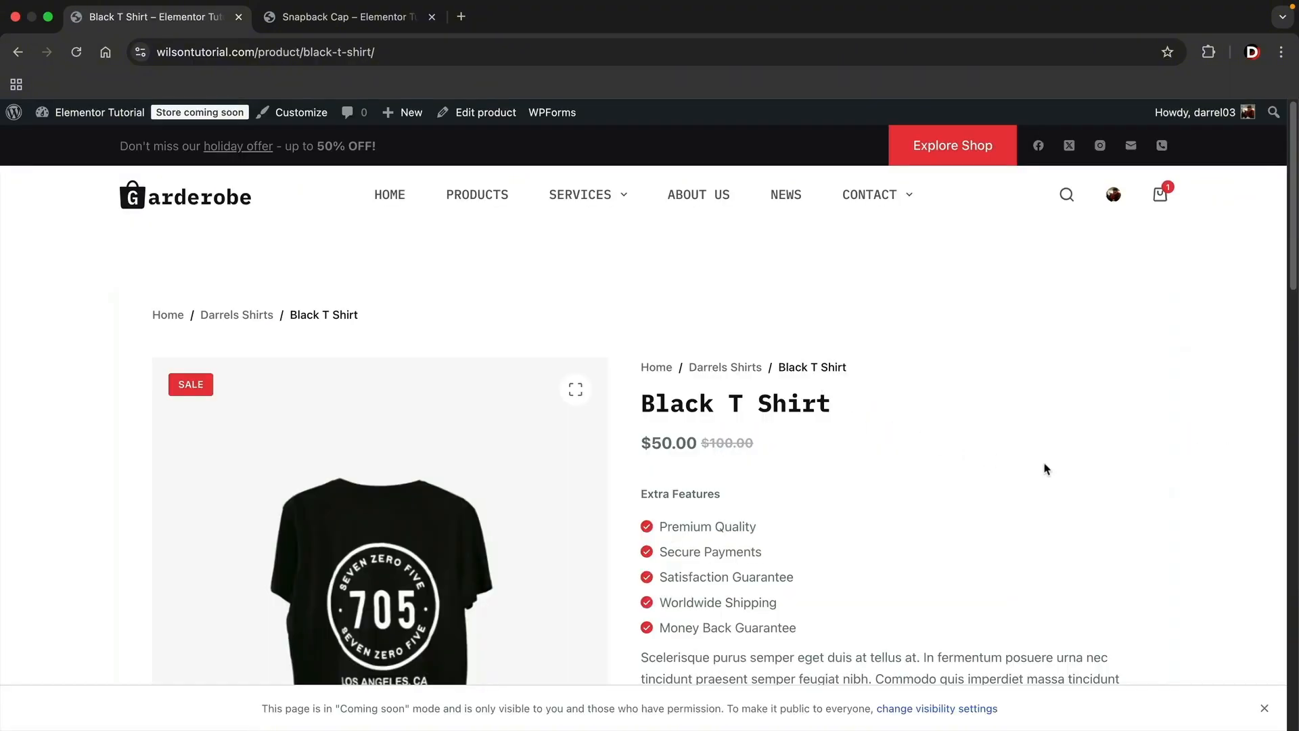
pyautogui.scroll(-1, 1032, 457)
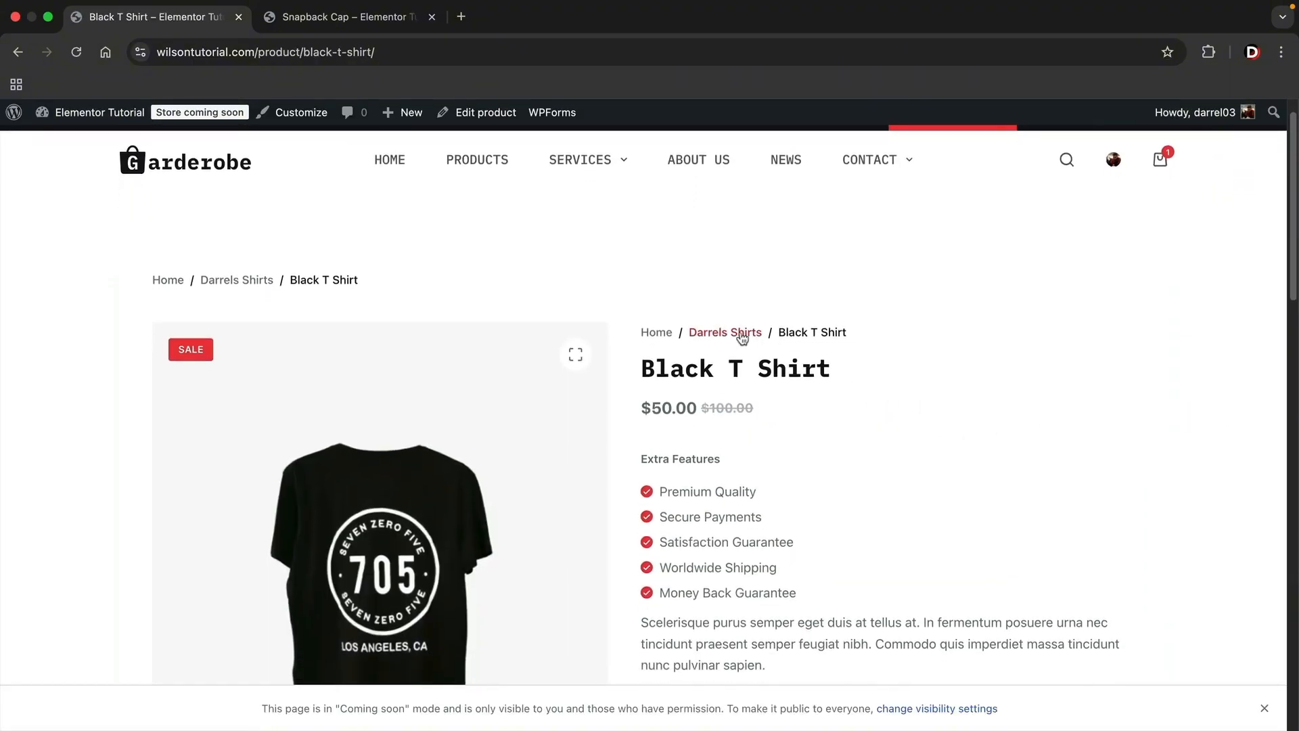
pyautogui.scroll(-2, 805, 336)
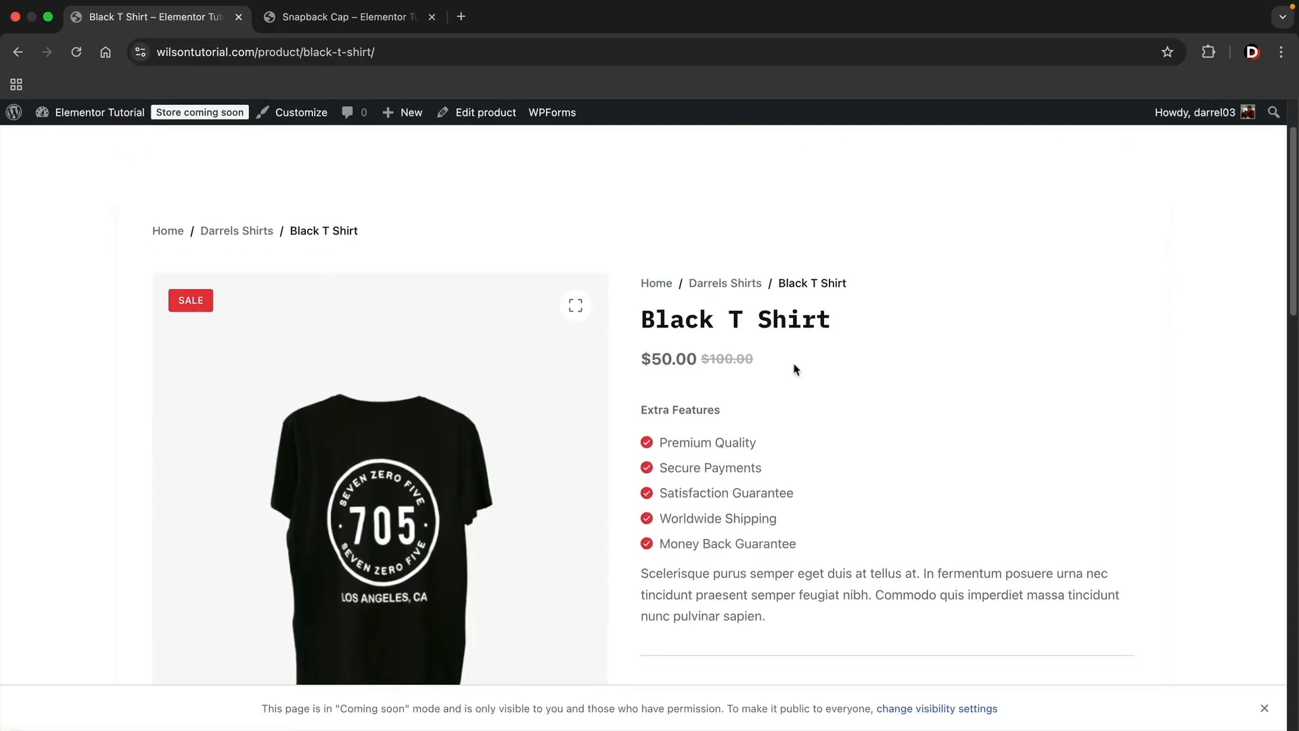
# Review the product page's sale price, short description, stock status, SKU, category, tags and brand
pyautogui.tripleClick(744, 359)
pyautogui.click(812, 373)
pyautogui.scroll(-1, 815, 371)
pyautogui.scroll(-3, 815, 372)
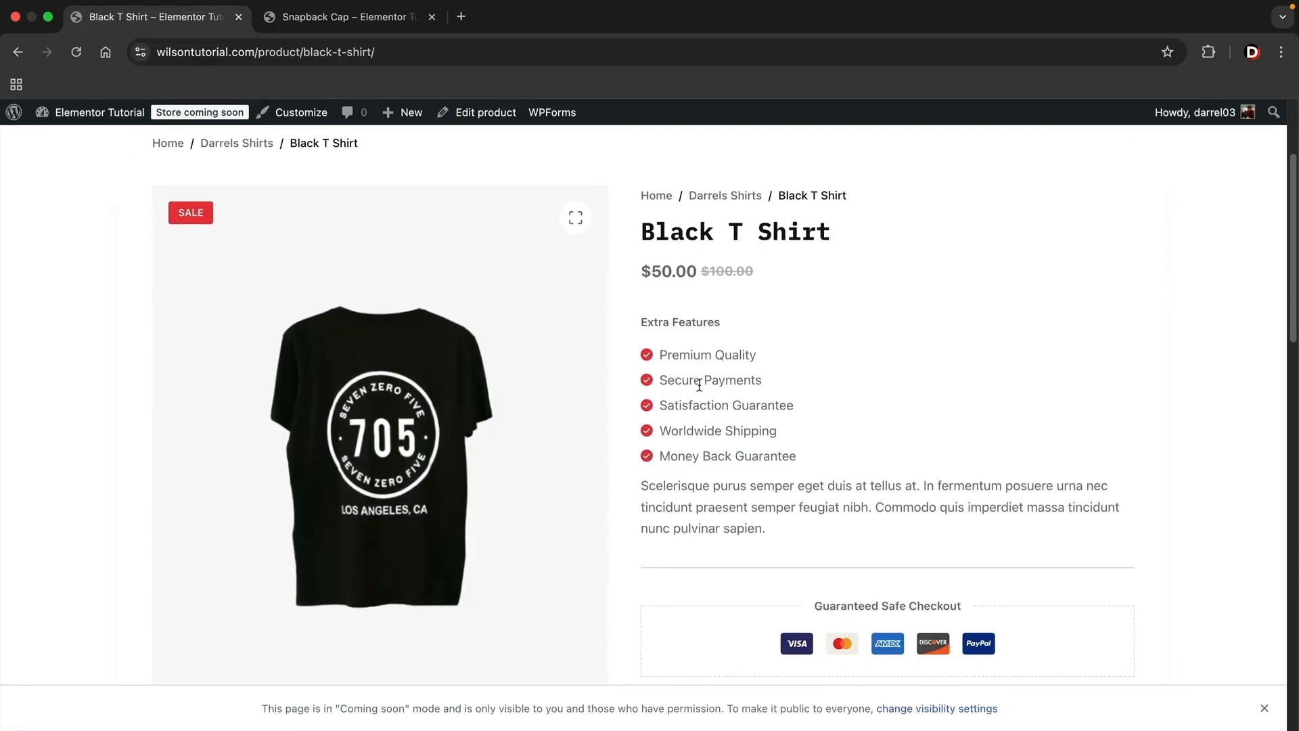
pyautogui.moveTo(766, 491); pyautogui.dragTo(707, 469)
pyautogui.scroll(-5, 698, 471)
pyautogui.scroll(-3, 713, 470)
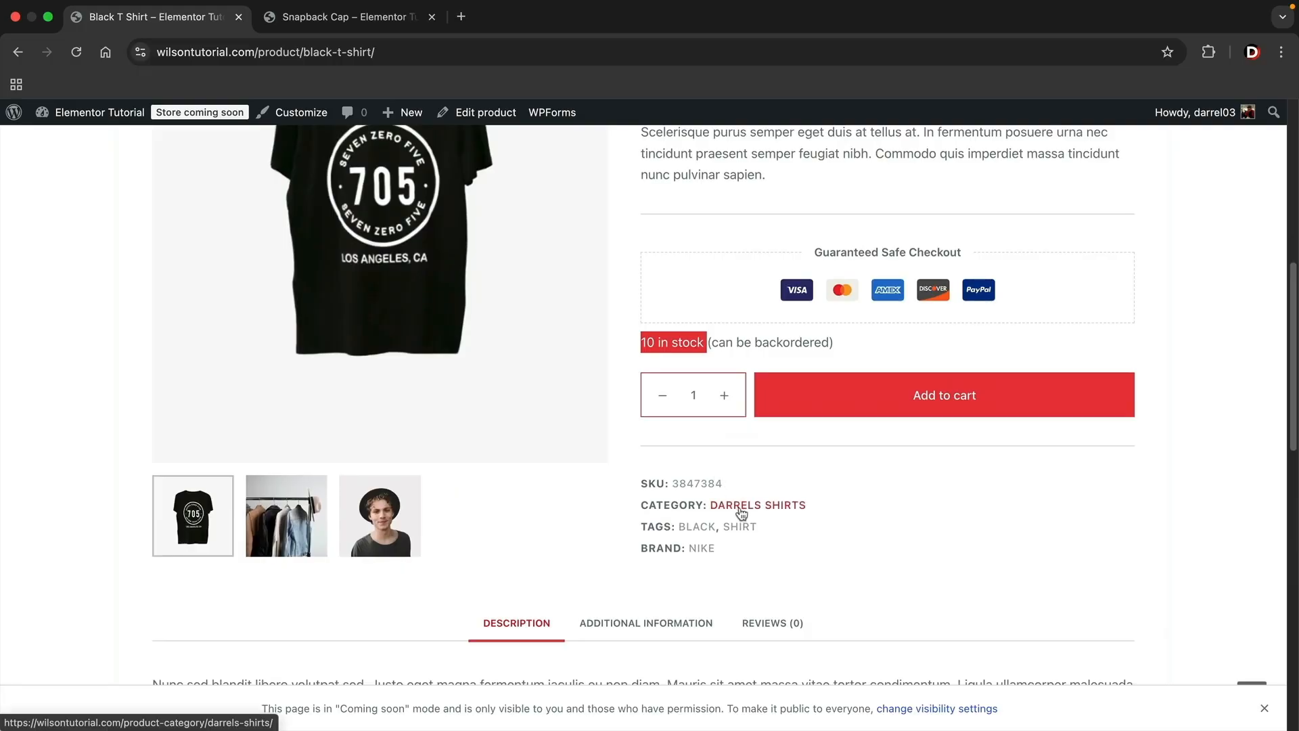
# View each gallery image of the Black T Shirt, finishing on the main shirt image
pyautogui.scroll(1, 301, 575)
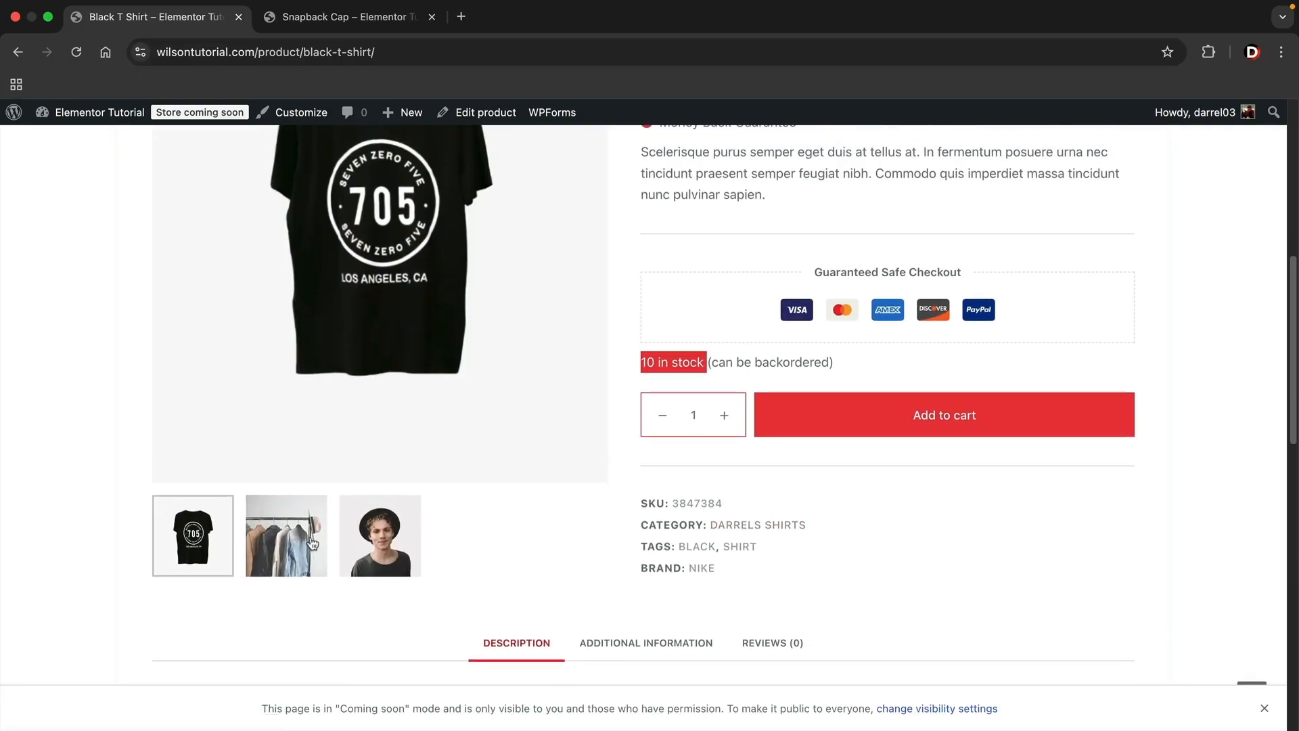
pyautogui.click(301, 579)
pyautogui.click(379, 560)
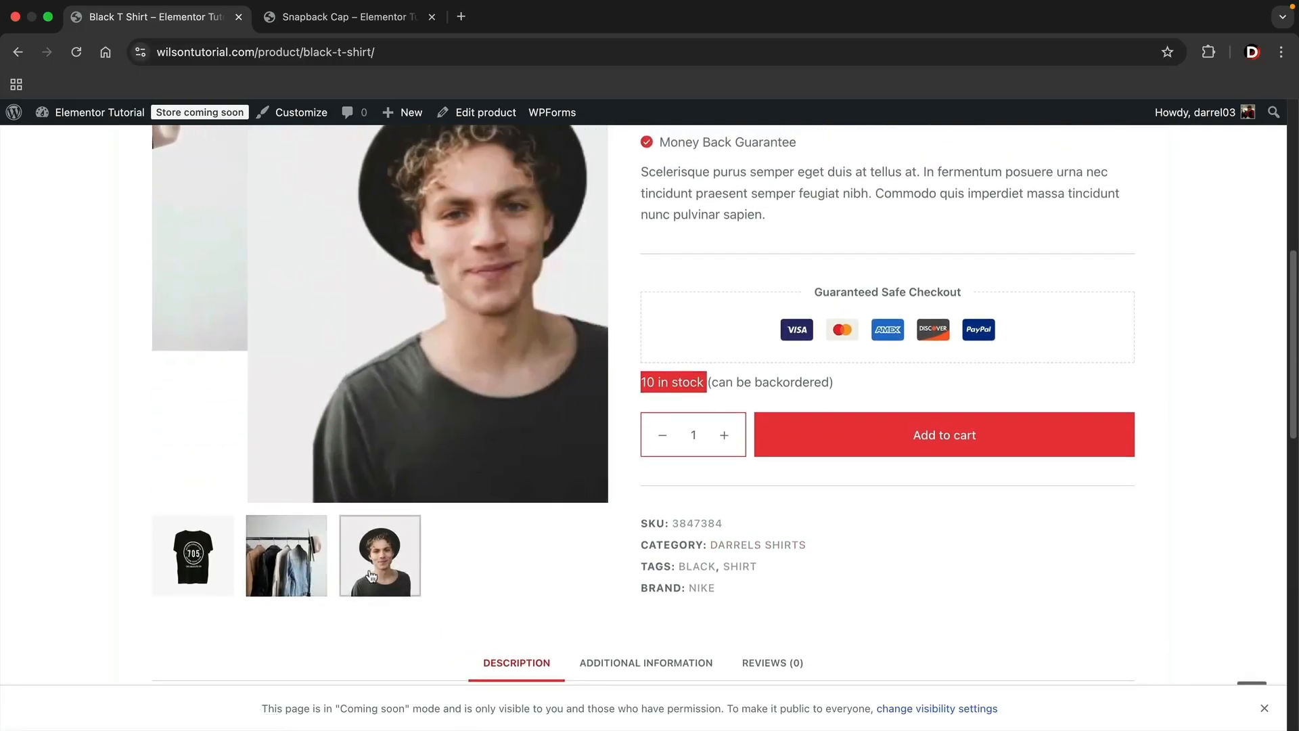
pyautogui.click(289, 577)
pyautogui.click(234, 569)
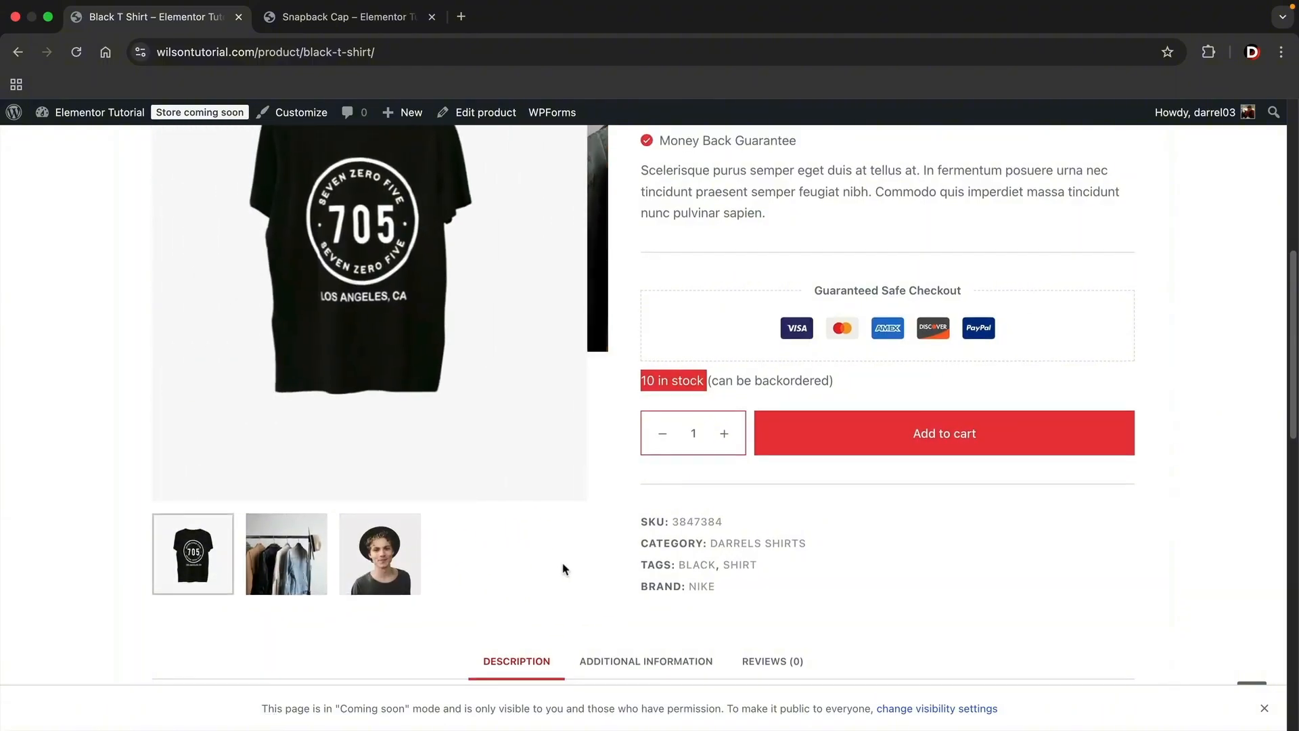
# Check the product's additional information for weight and dimensions, and review the linked product under "You may also like"
pyautogui.scroll(-7, 565, 568)
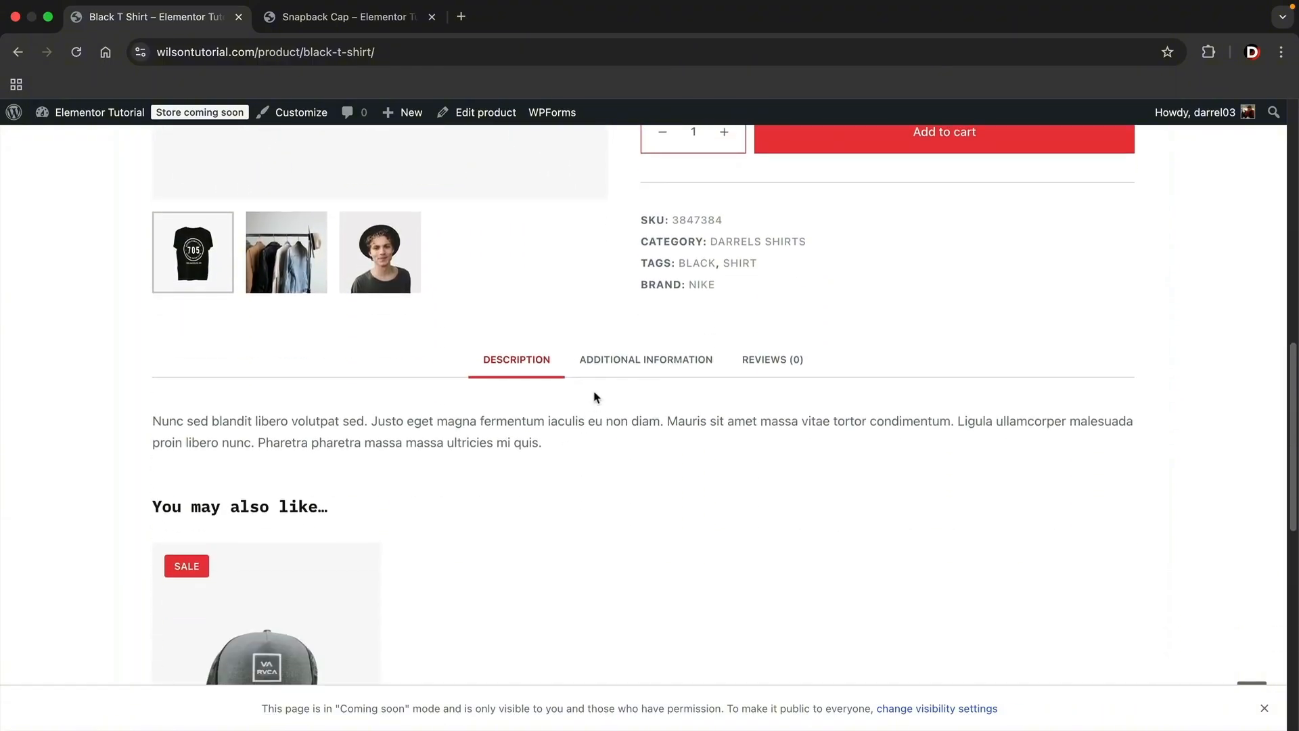
pyautogui.click(630, 361)
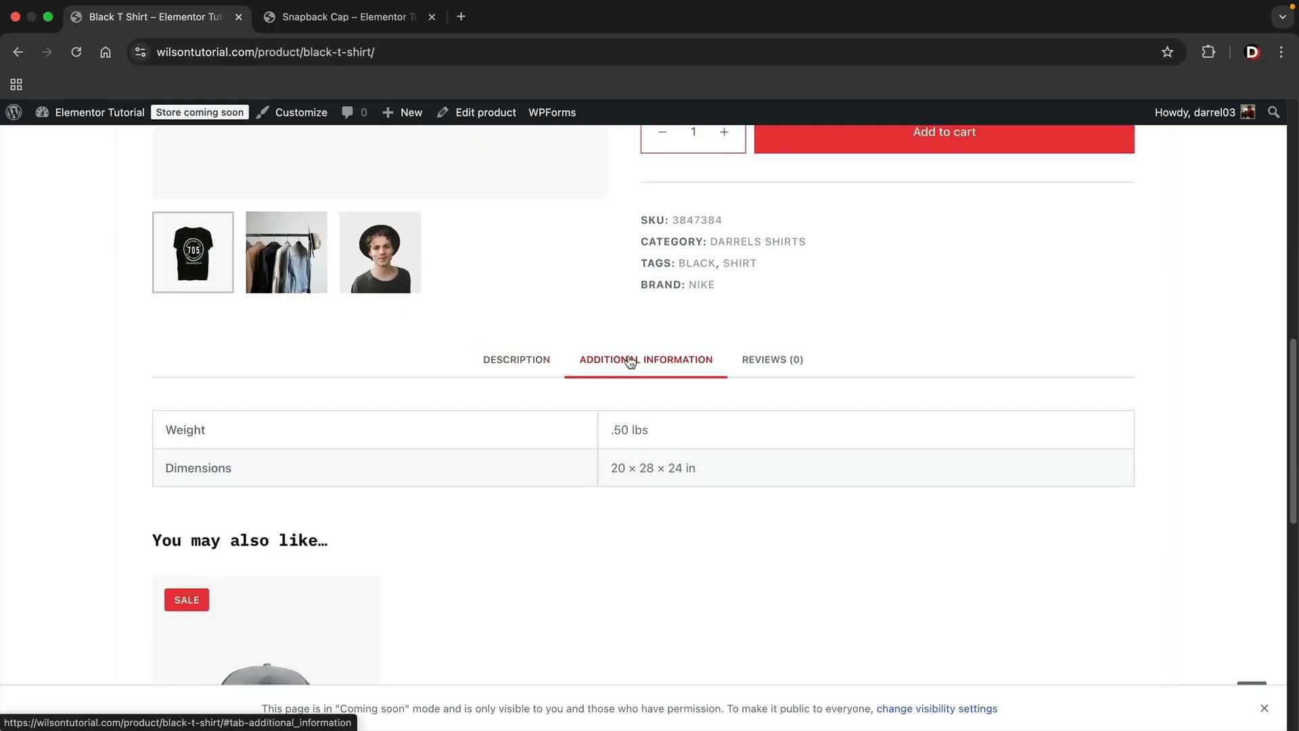
pyautogui.moveTo(609, 431); pyautogui.dragTo(655, 438)
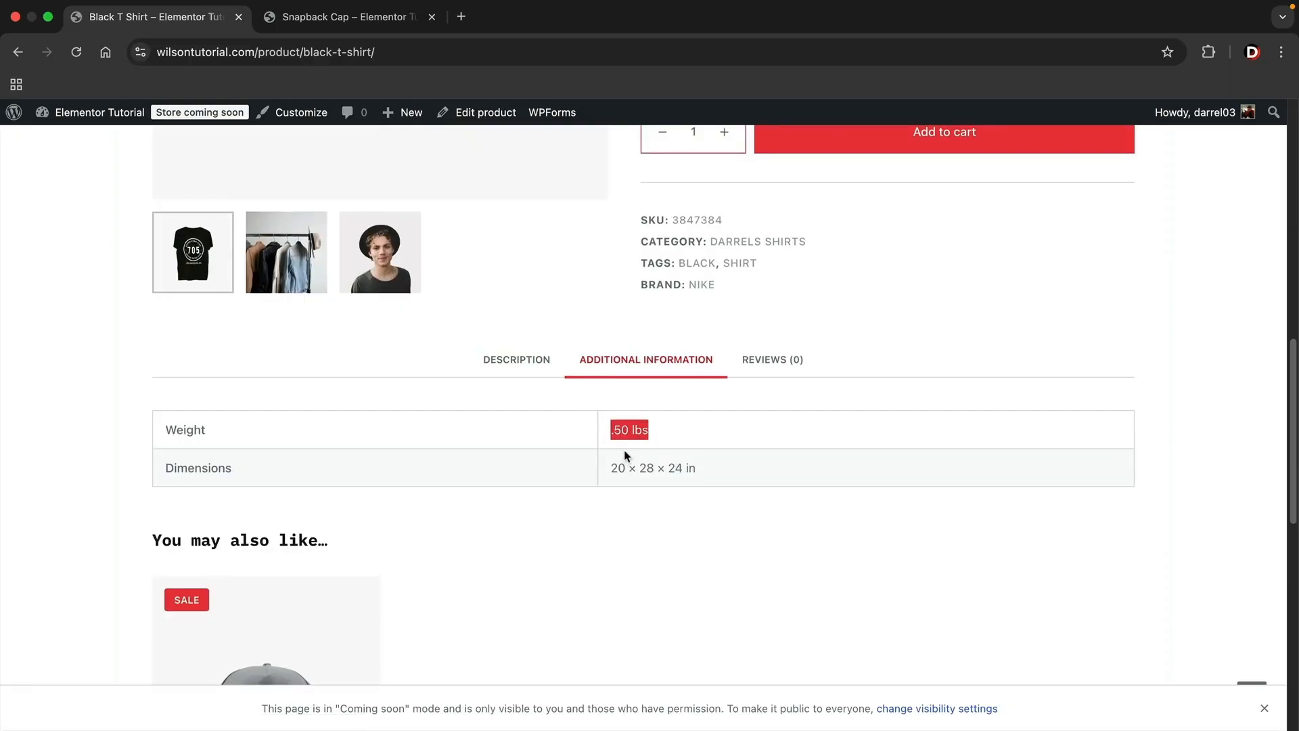
pyautogui.scroll(-3, 561, 414)
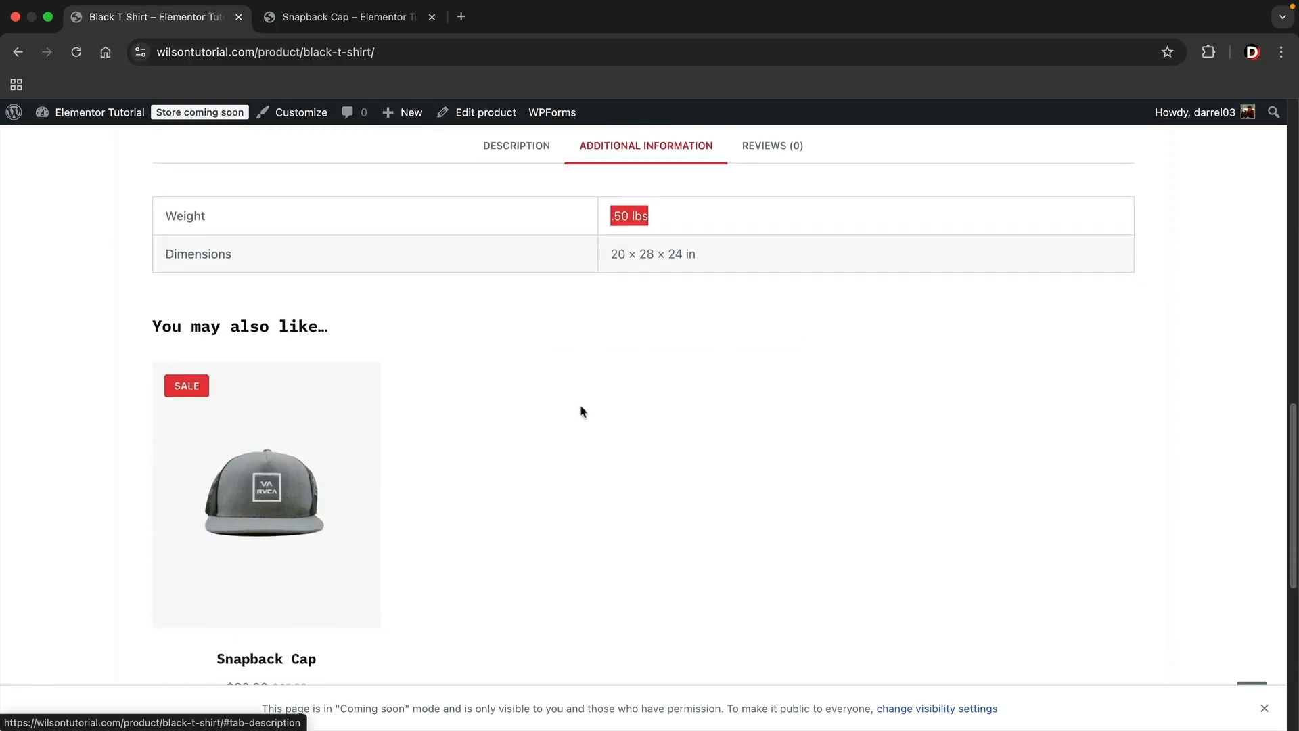
pyautogui.scroll(-1, 501, 426)
pyautogui.scroll(-1, 518, 459)
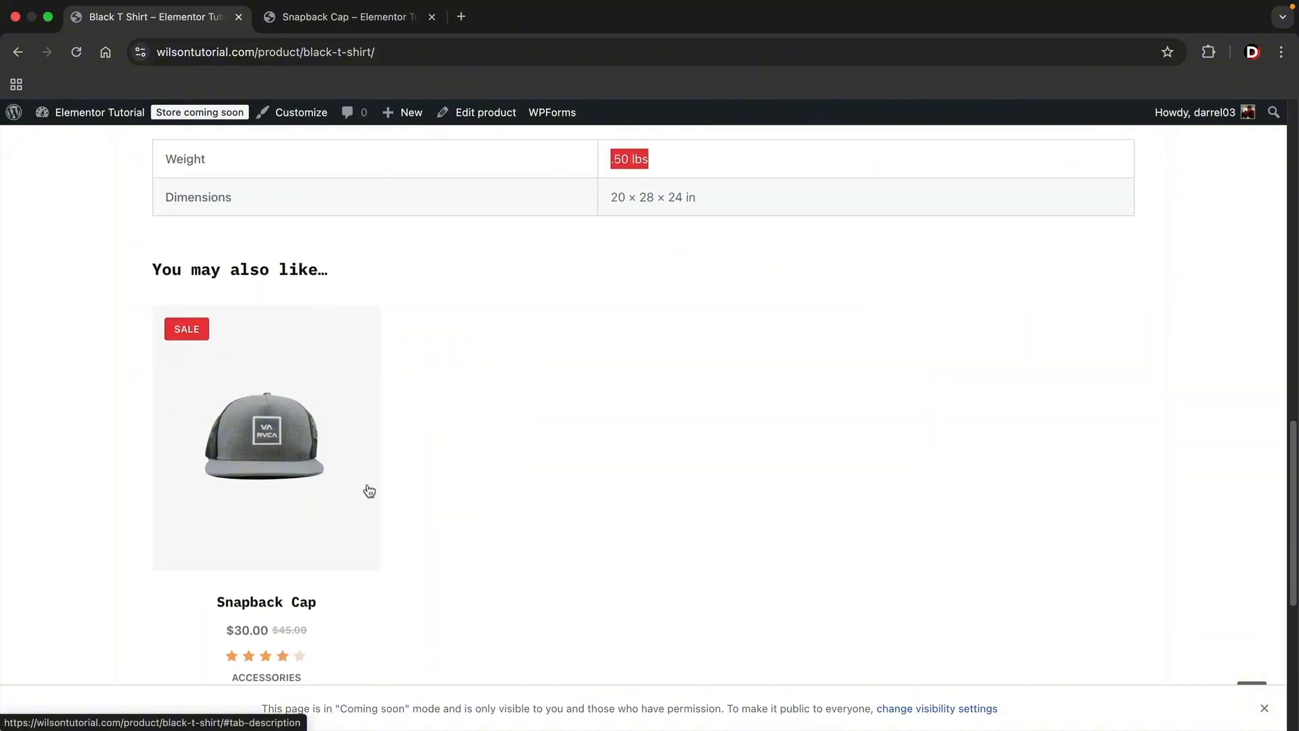
pyautogui.click(170, 268)
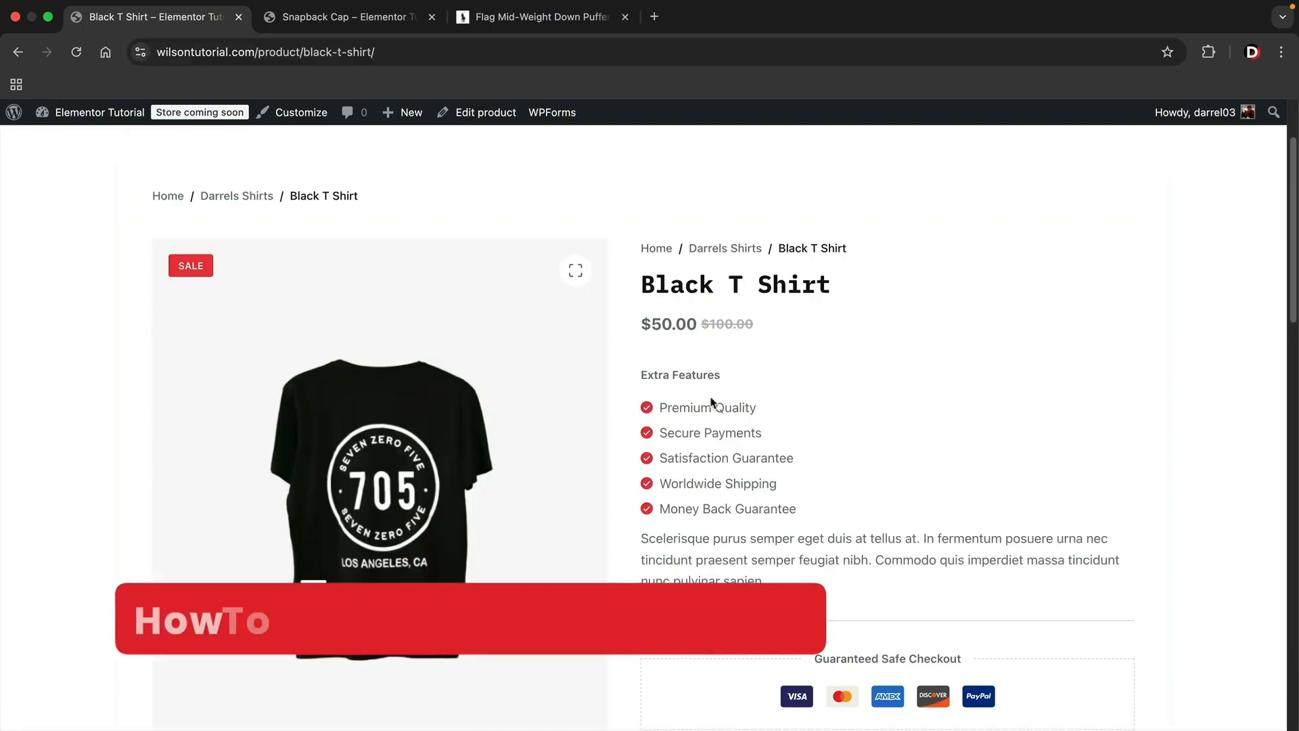
# Switch to the Ralph Lauren Flag Mid-Weight Down Puffer Jacket page as an example of a variable product
pyautogui.click(581, 21)
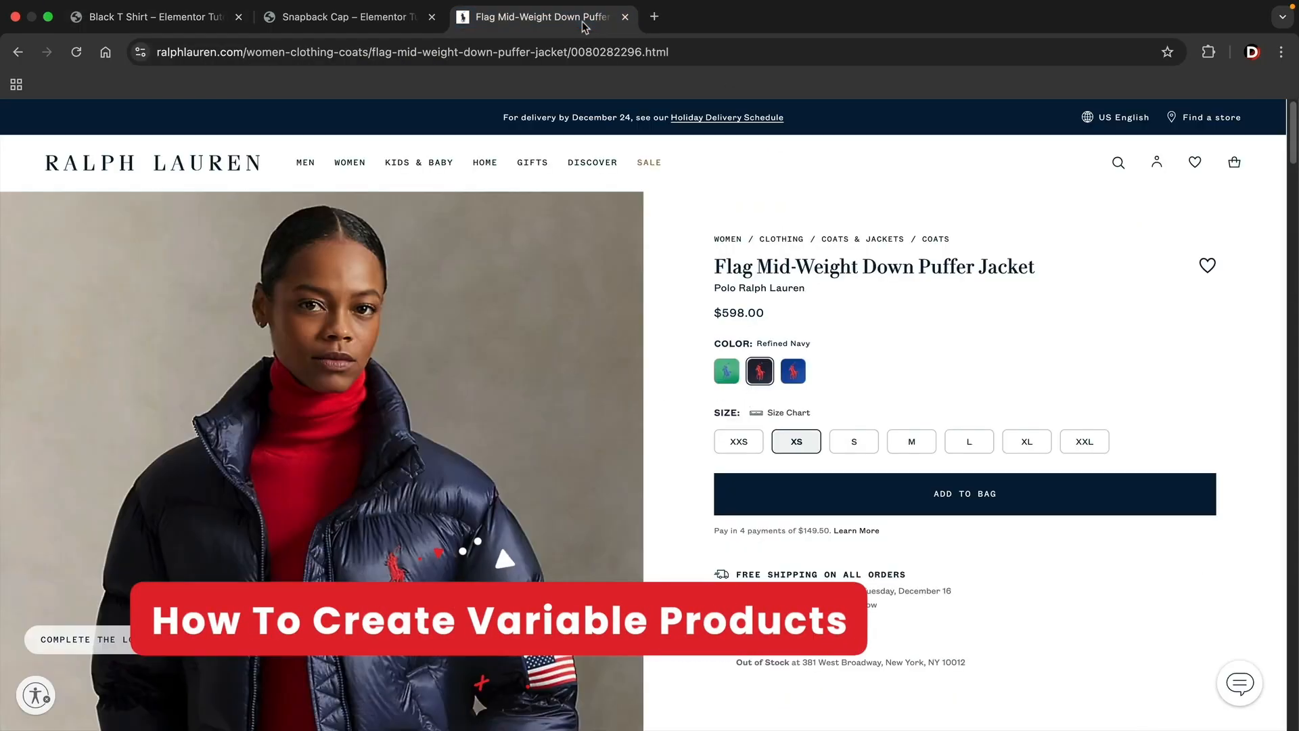